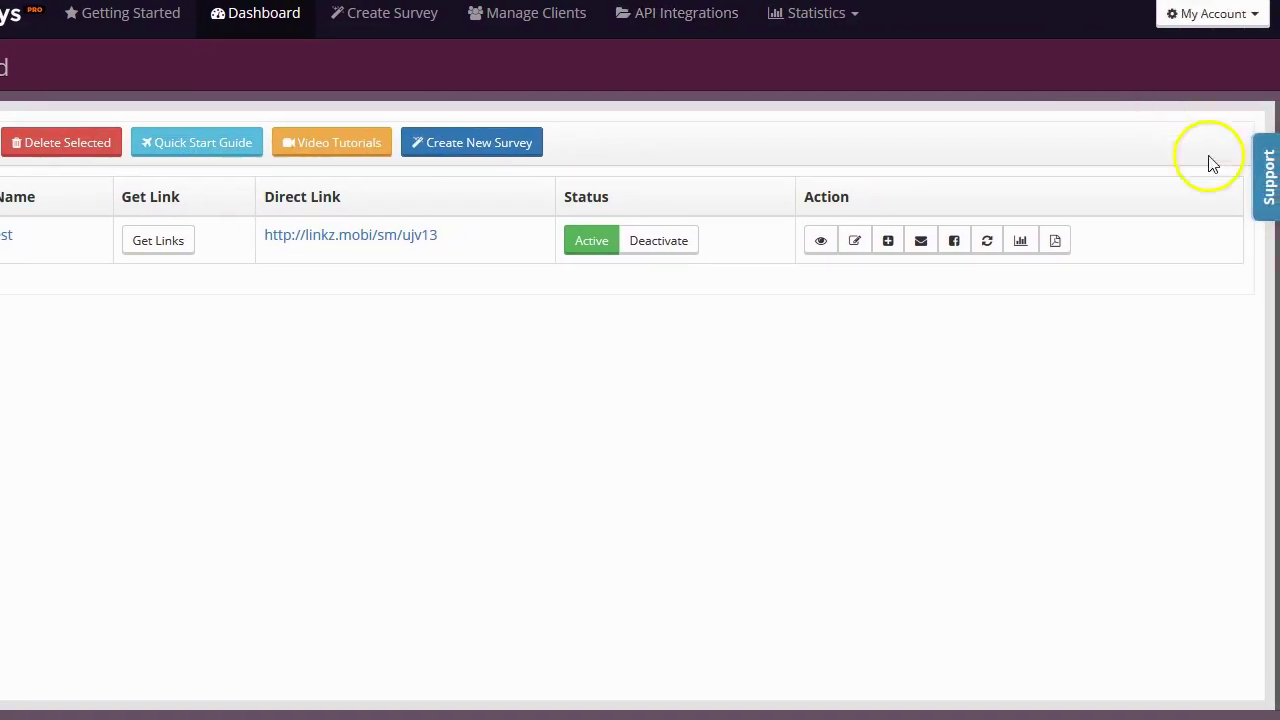
After dismissing the help form, create a new survey named 'Second Test'
{"action": "left_click", "coordinate": [1266, 177]}
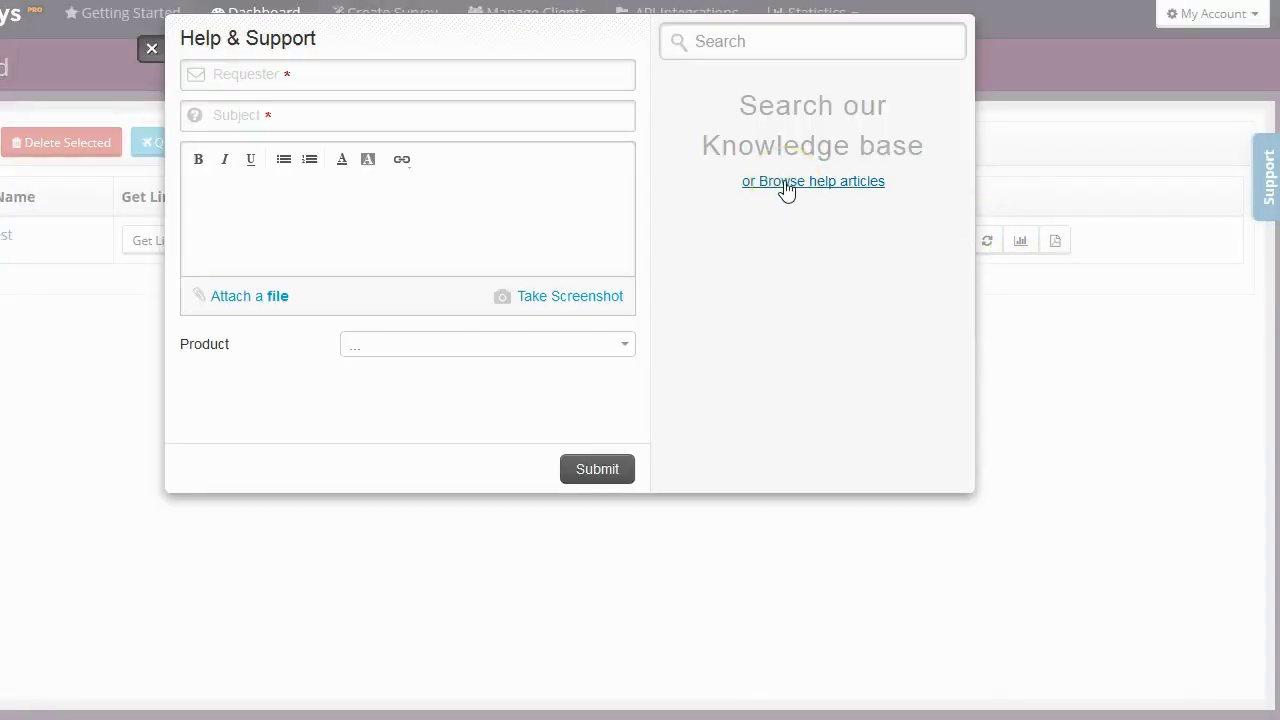
{"action": "left_click", "coordinate": [1131, 380]}
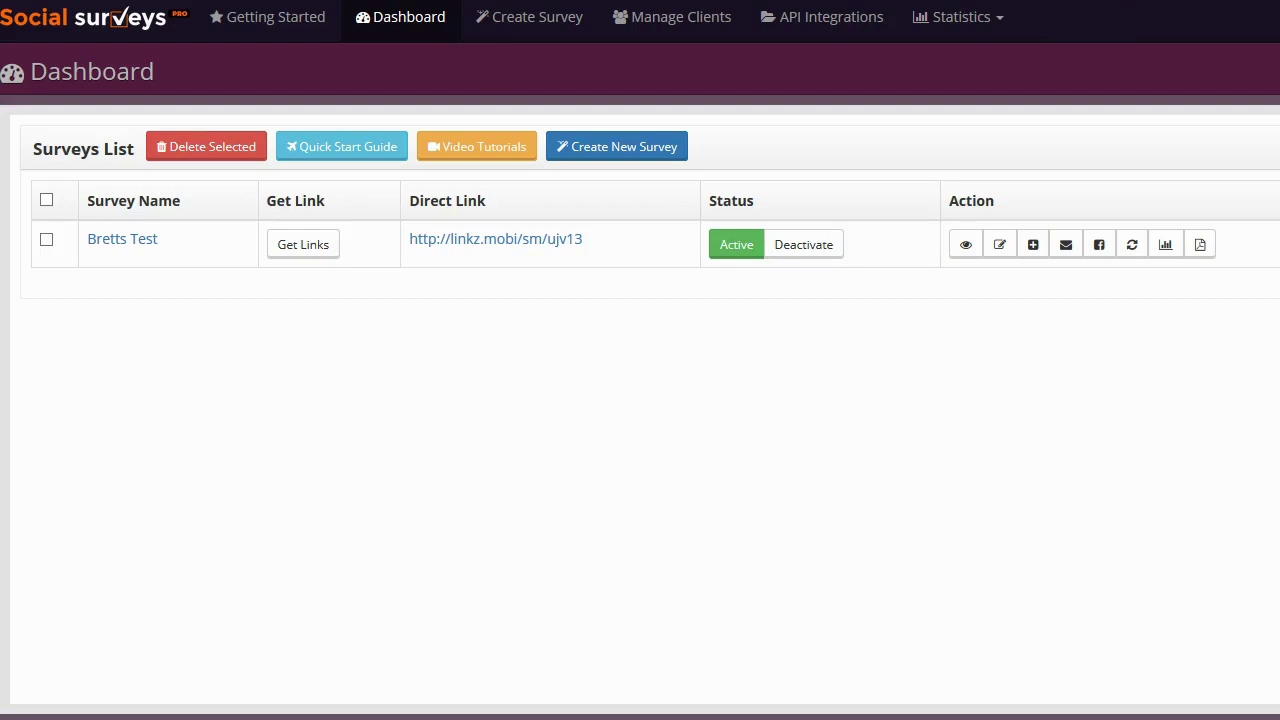
{"action": "left_click", "coordinate": [633, 147]}
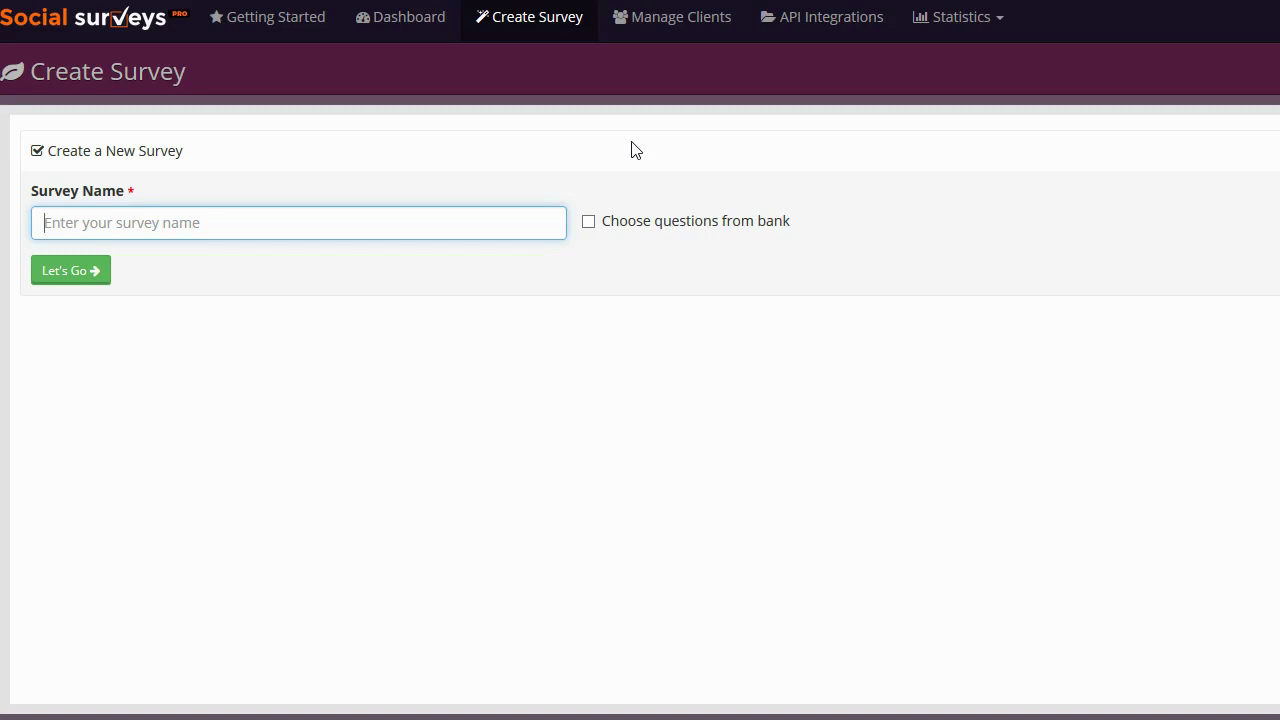
{"action": "left_click", "coordinate": [502, 237]}
{"action": "type", "text": "Second Test"}
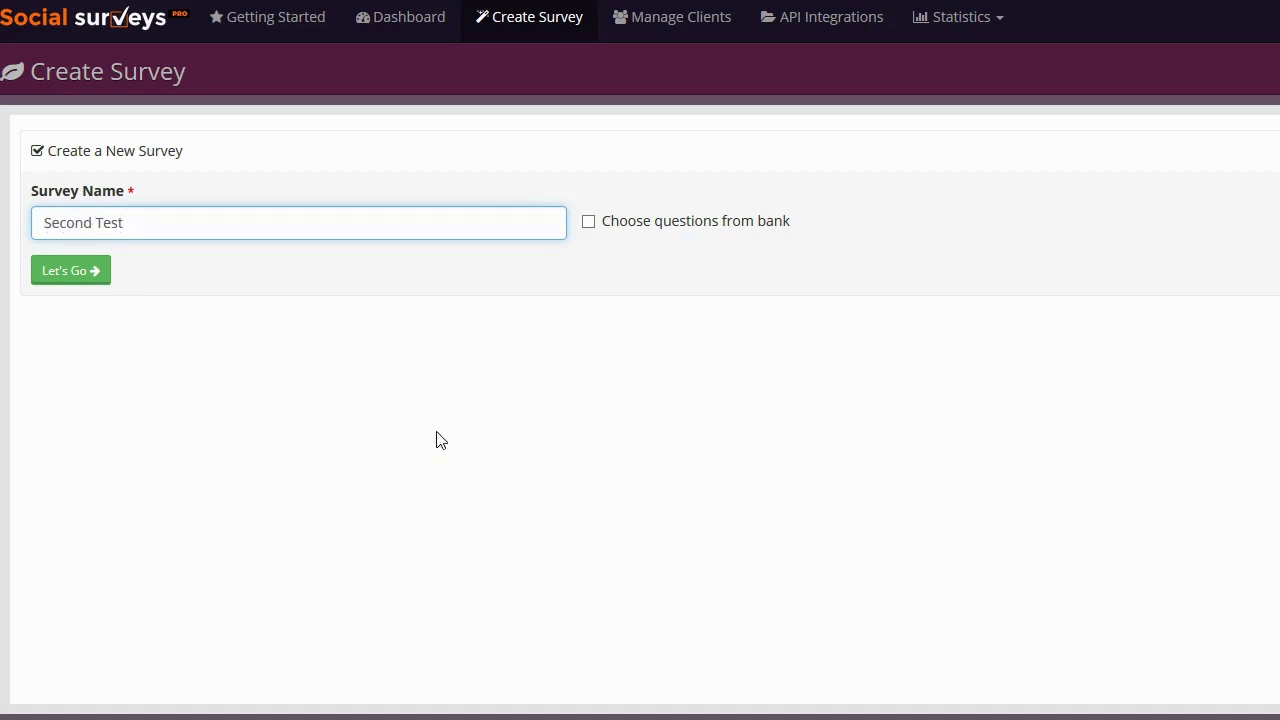
{"action": "left_click", "coordinate": [72, 276]}
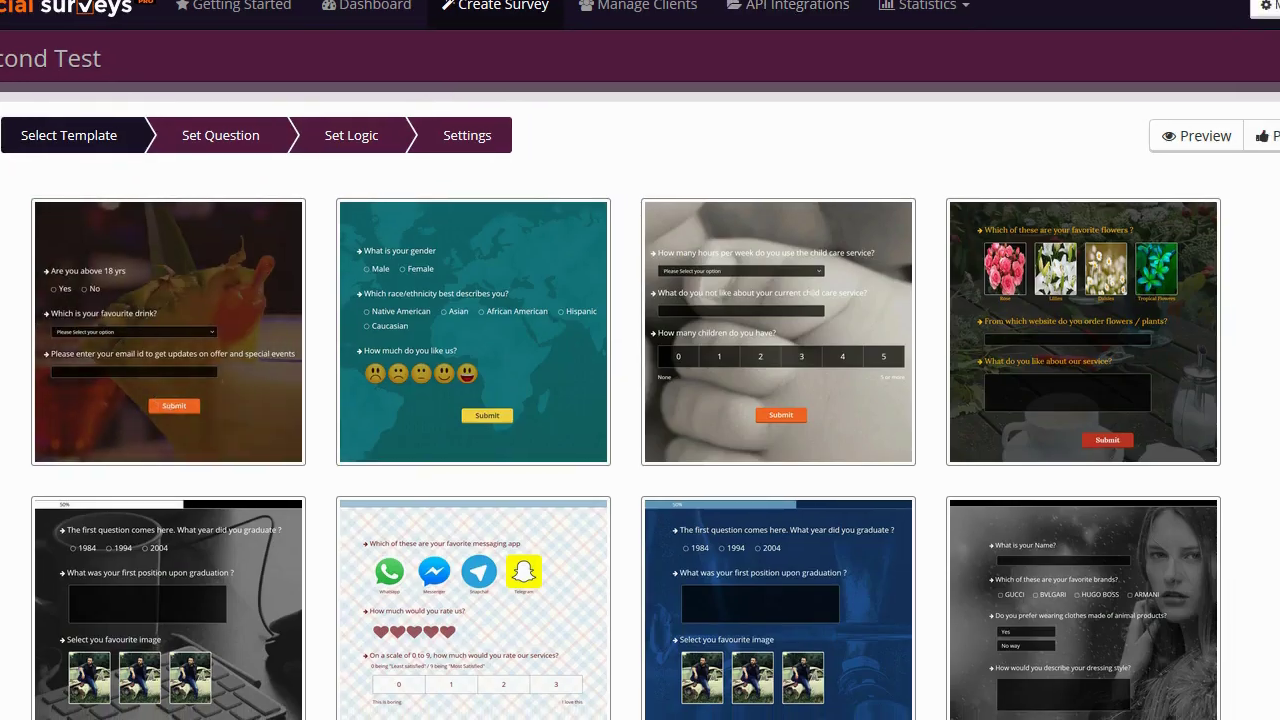
Scroll down through the survey template gallery
{"action": "left_click", "coordinate": [772, 20]}
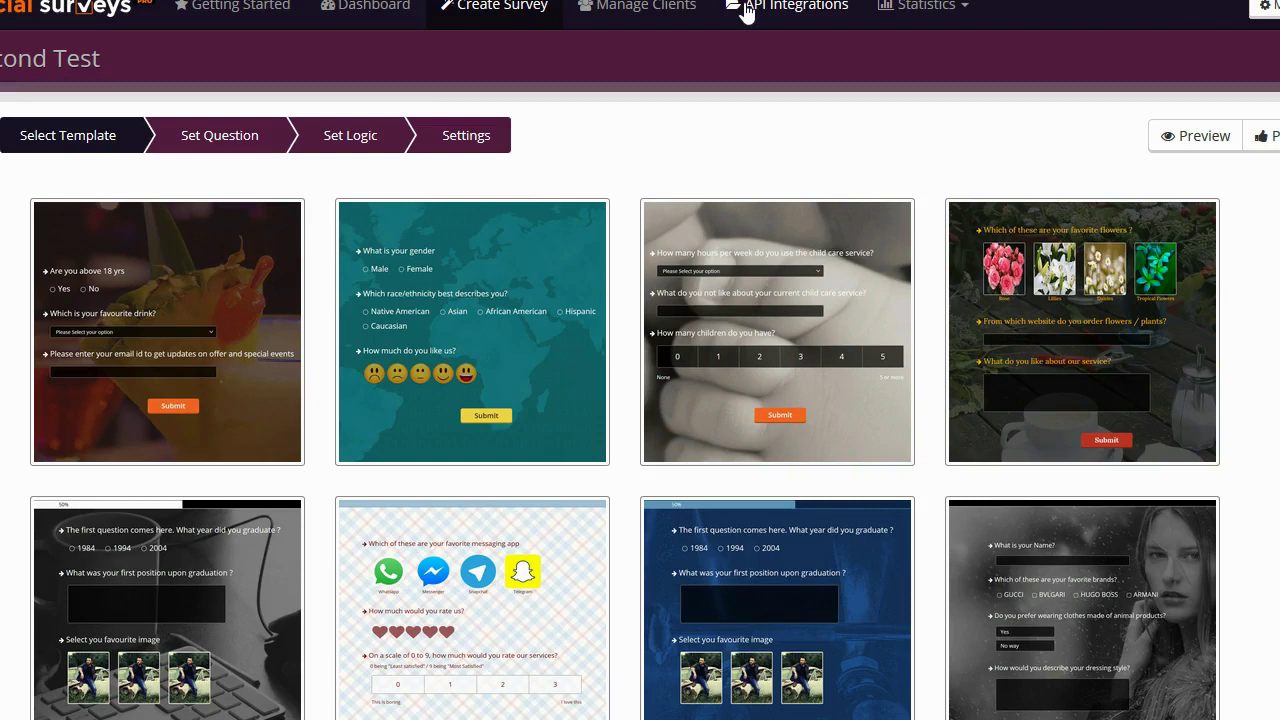
{"action": "scroll", "coordinate": [730, 225], "scroll_direction": "down", "scroll_amount": 3}
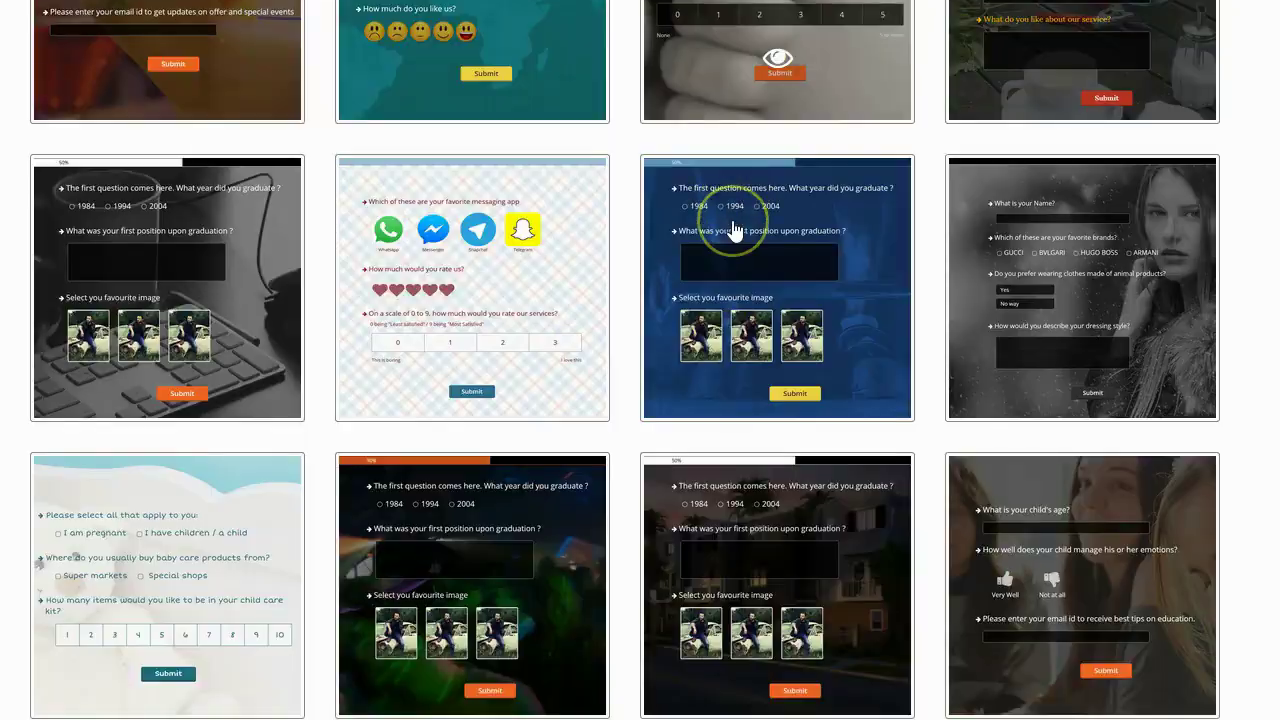
{"action": "scroll", "coordinate": [735, 230], "scroll_direction": "down", "scroll_amount": 5}
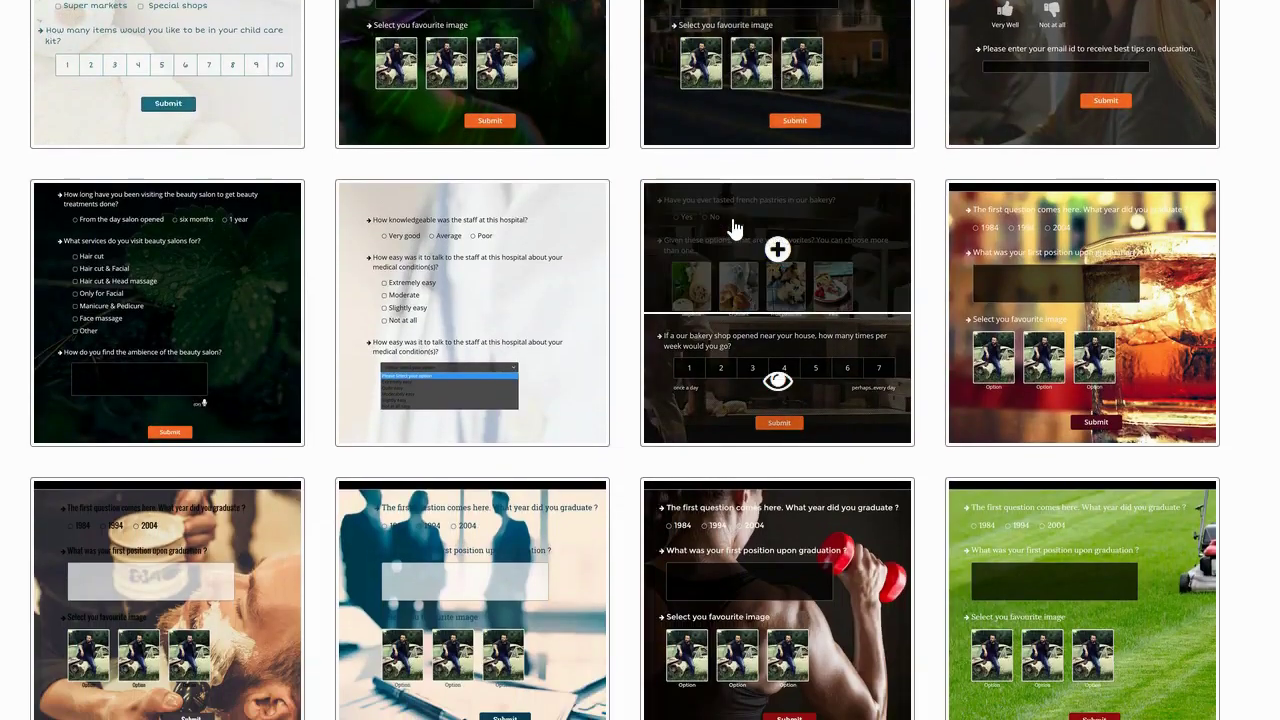
{"action": "scroll", "coordinate": [733, 229], "scroll_direction": "down", "scroll_amount": 1}
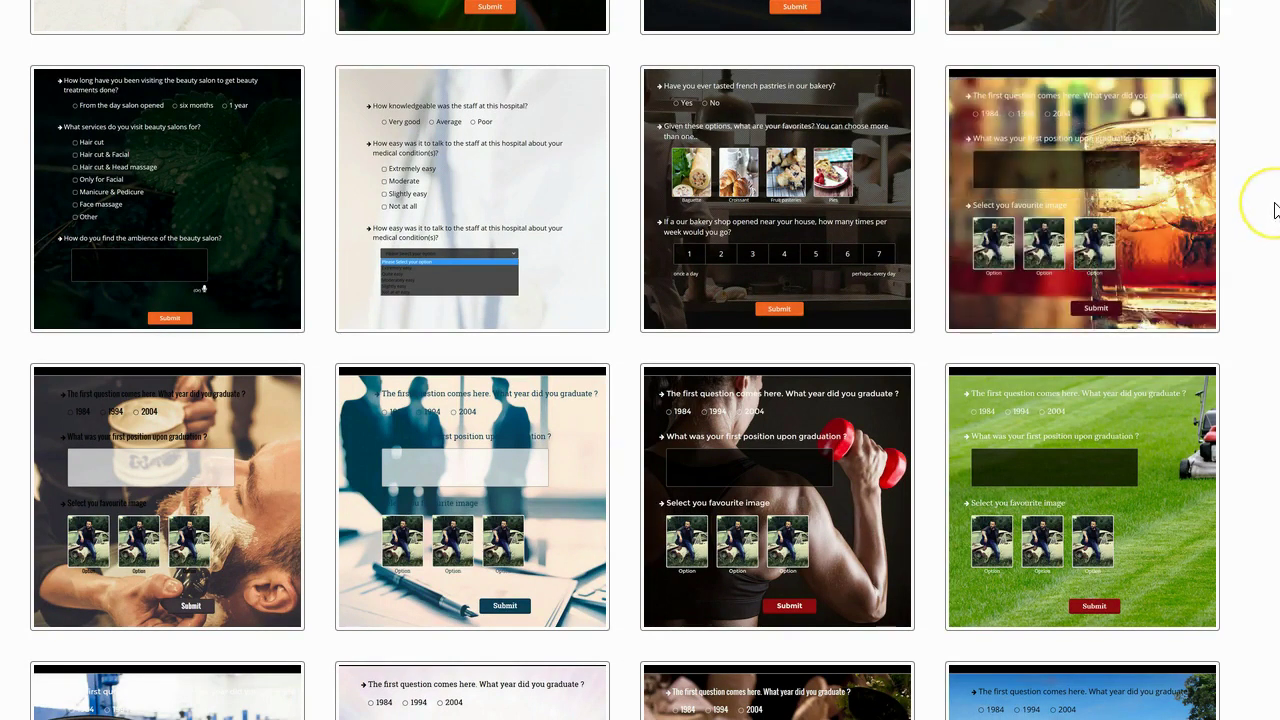
{"action": "scroll", "coordinate": [1252, 206], "scroll_direction": "down", "scroll_amount": 6}
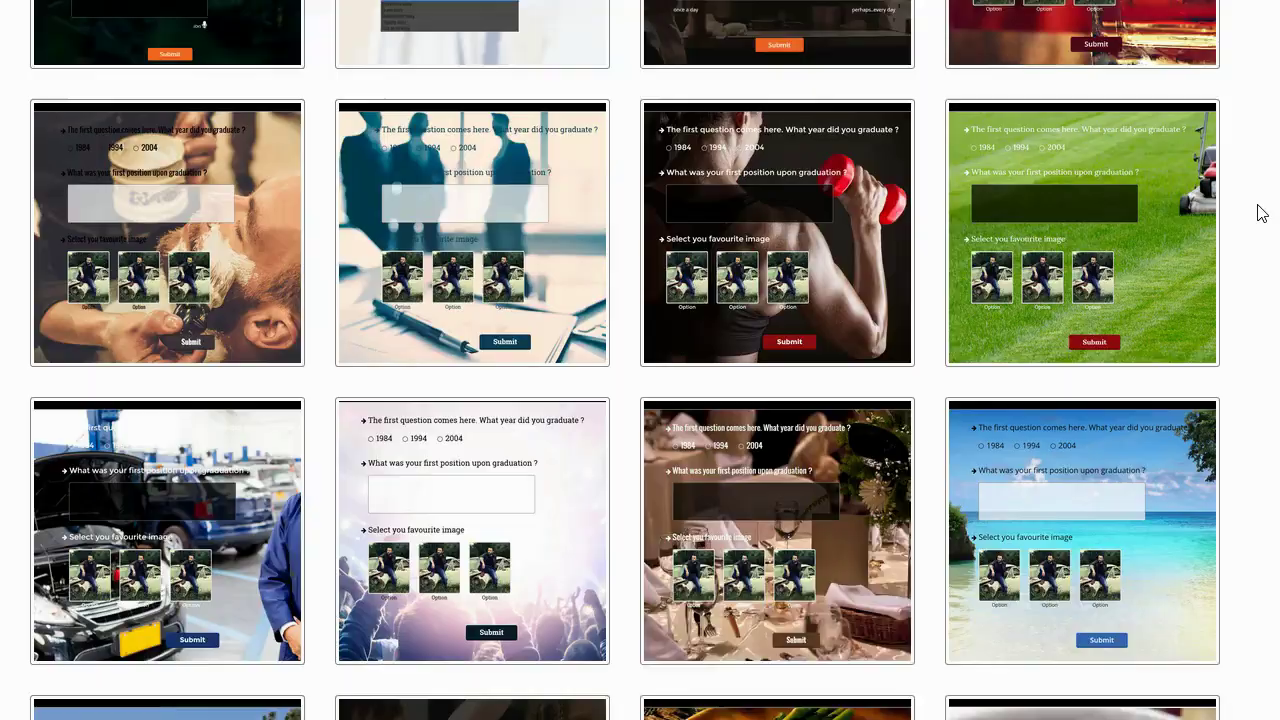
{"action": "left_click", "coordinate": [829, 545]}
{"action": "mouse_move", "coordinate": [823, 400]}
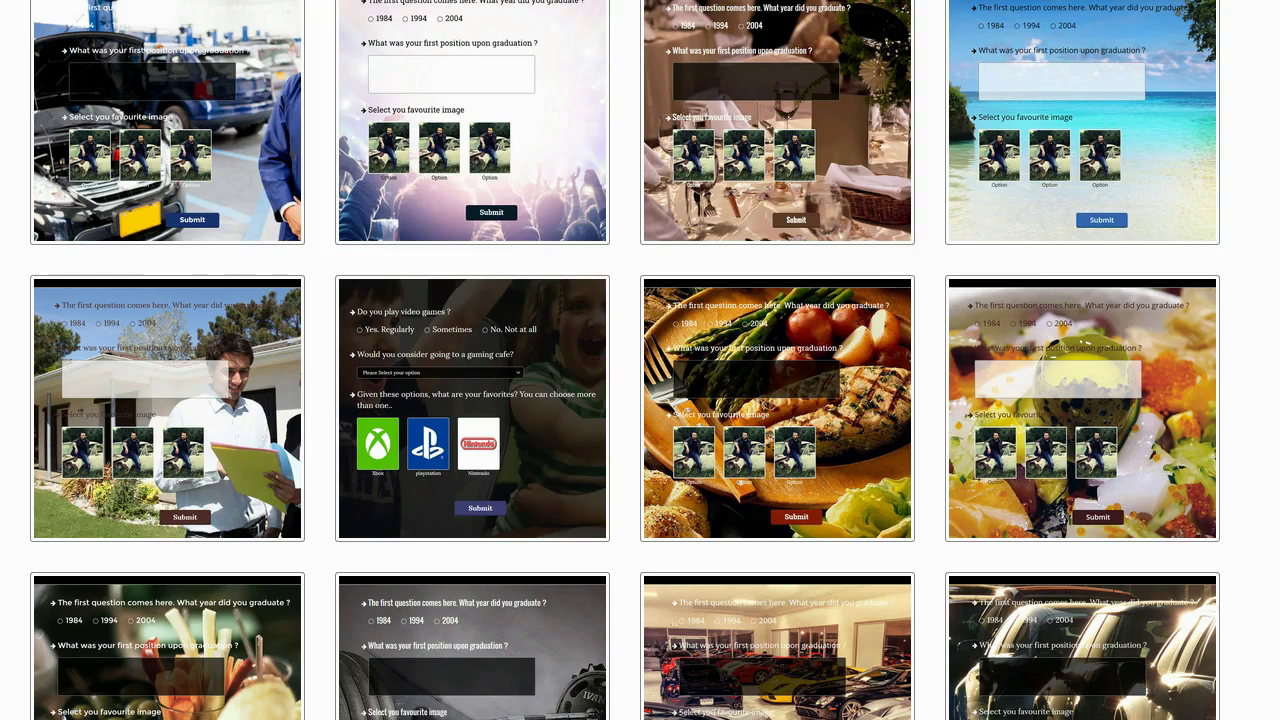
Scroll to the last row and choose the muted brown textured template
{"action": "scroll", "coordinate": [1018, 307], "scroll_direction": "down", "scroll_amount": 3}
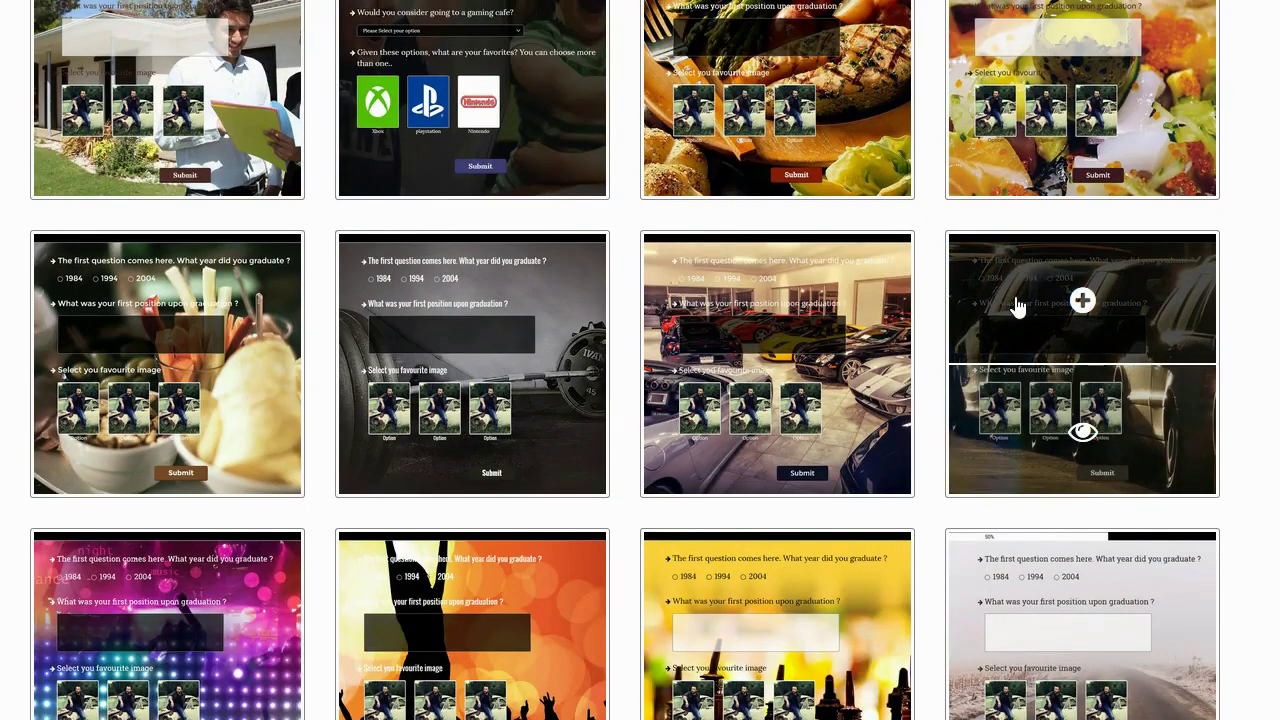
{"action": "scroll", "coordinate": [1018, 307], "scroll_direction": "down", "scroll_amount": 1}
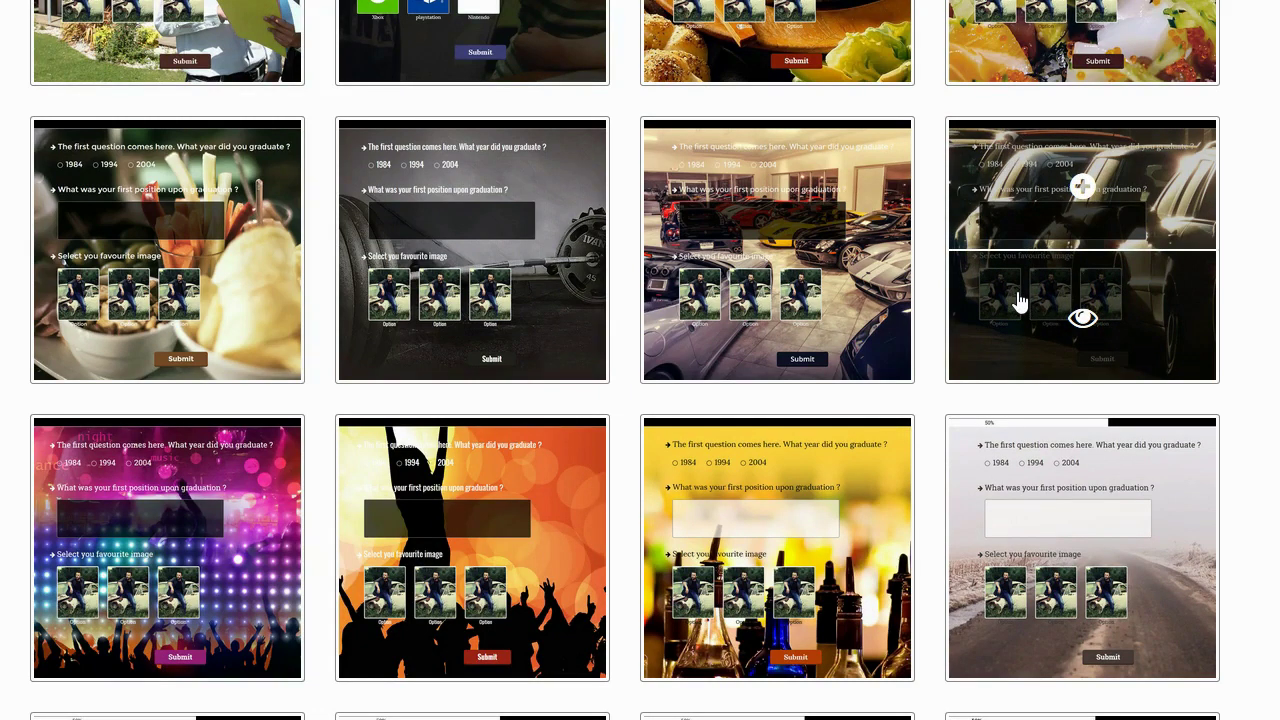
{"action": "scroll", "coordinate": [1018, 302], "scroll_direction": "down", "scroll_amount": 4}
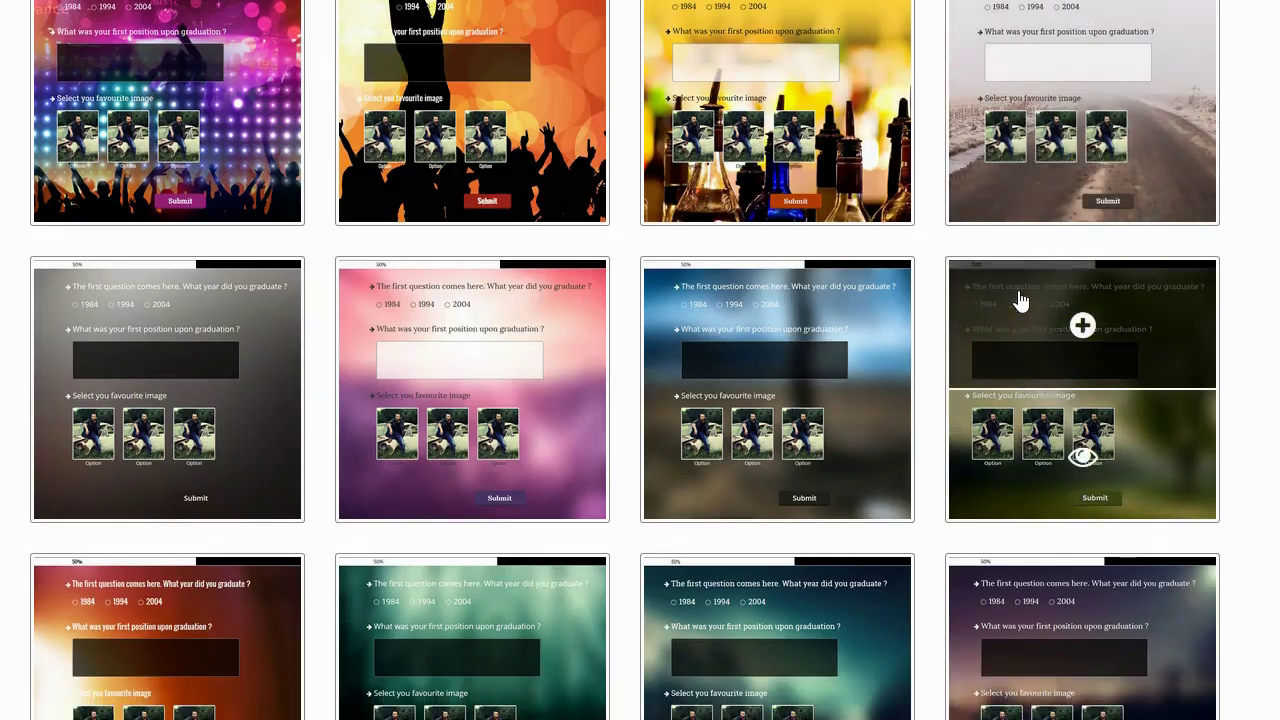
{"action": "scroll", "coordinate": [1018, 302], "scroll_direction": "up", "scroll_amount": 12}
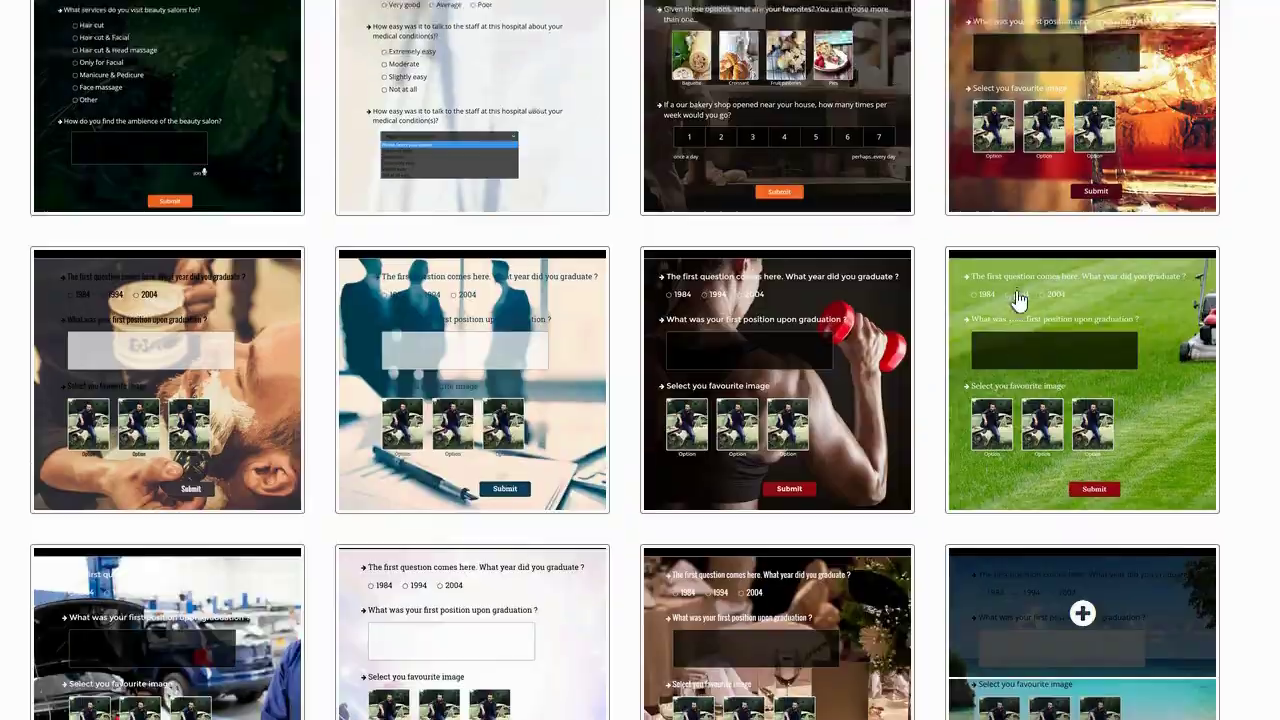
{"action": "scroll", "coordinate": [1018, 300], "scroll_direction": "down", "scroll_amount": 15}
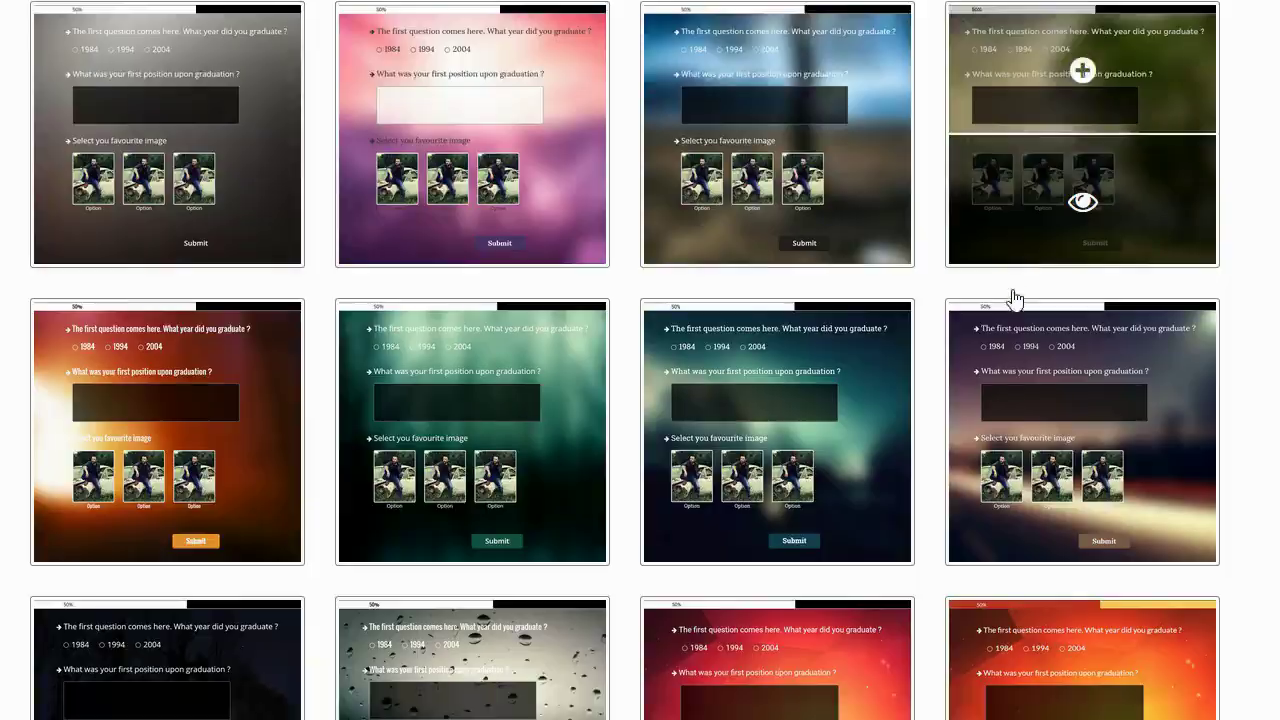
{"action": "scroll", "coordinate": [1015, 300], "scroll_direction": "down", "scroll_amount": 15}
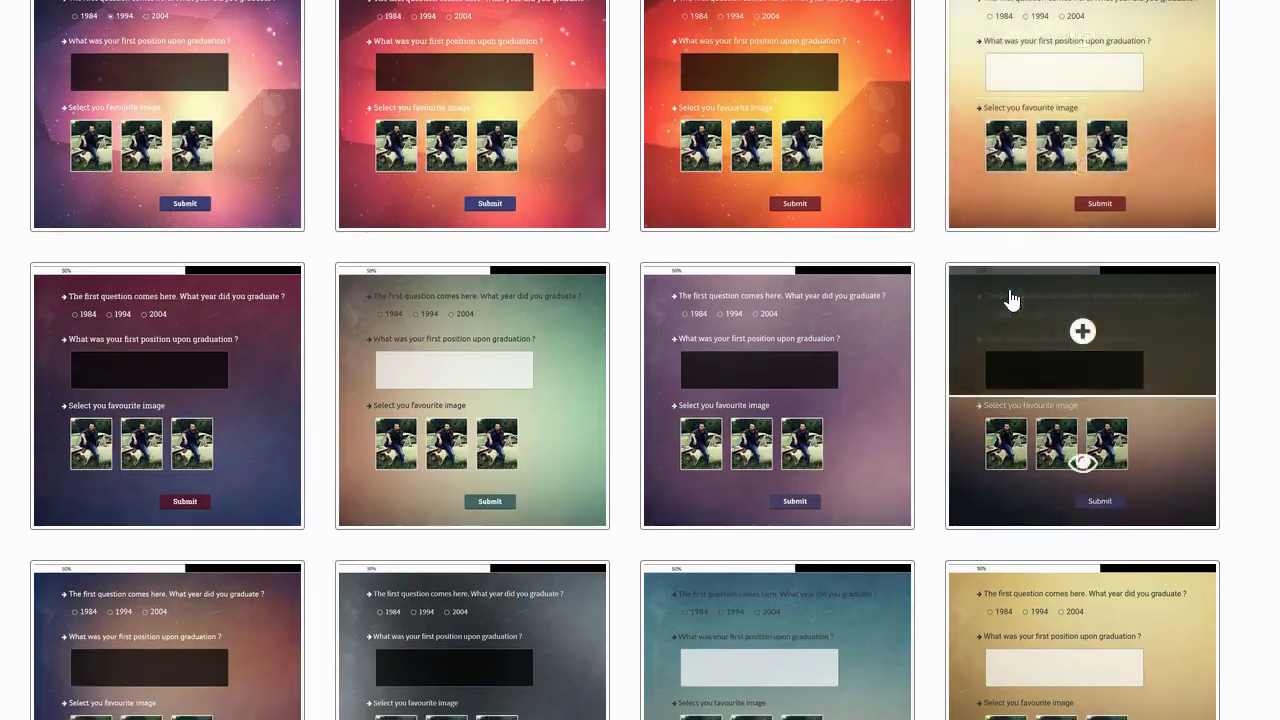
{"action": "scroll", "coordinate": [1010, 302], "scroll_direction": "down", "scroll_amount": 3}
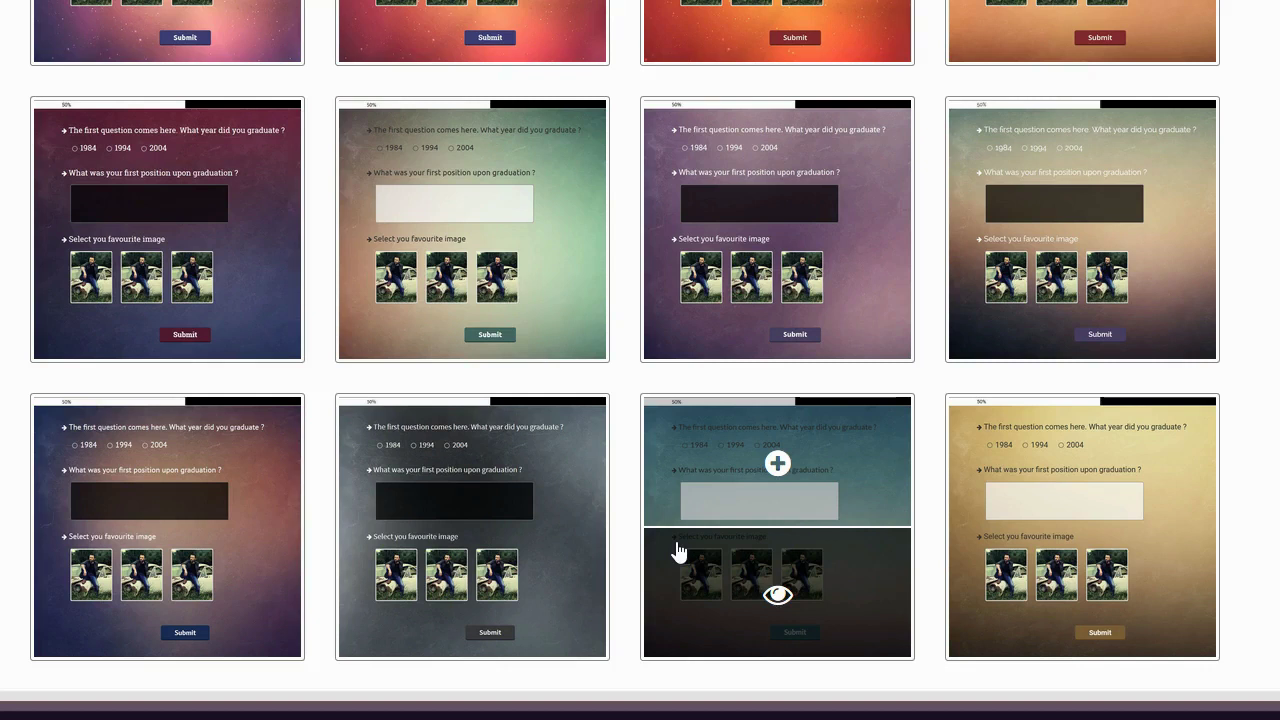
{"action": "left_click", "coordinate": [751, 508]}
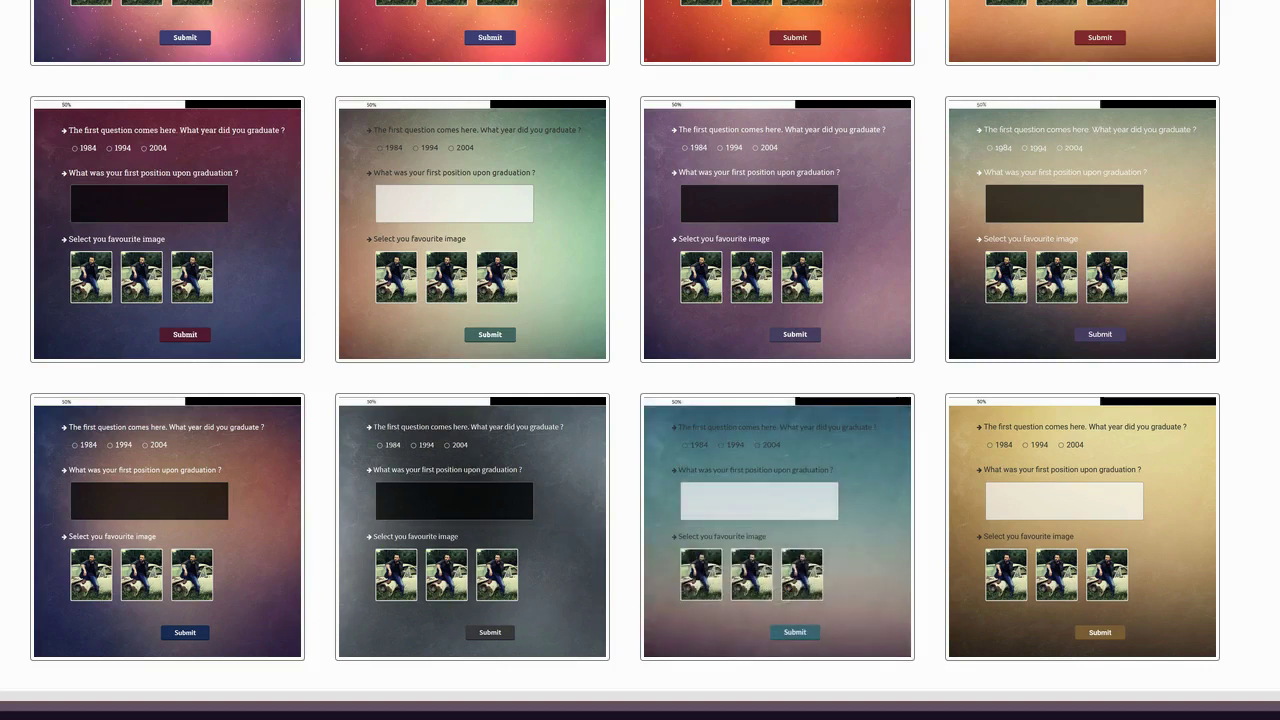
{"action": "left_click", "coordinate": [1098, 468]}
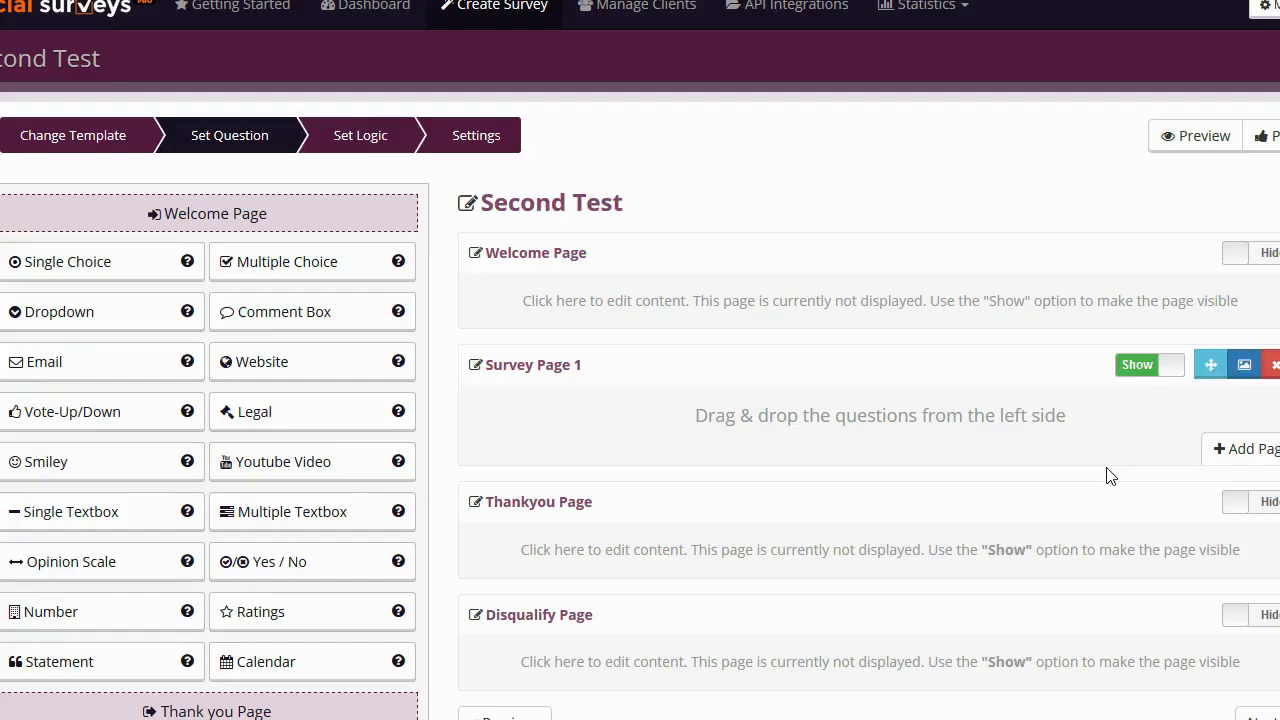
Load the Set Question builder and select the Single Choice question type
{"action": "left_click", "coordinate": [828, 160]}
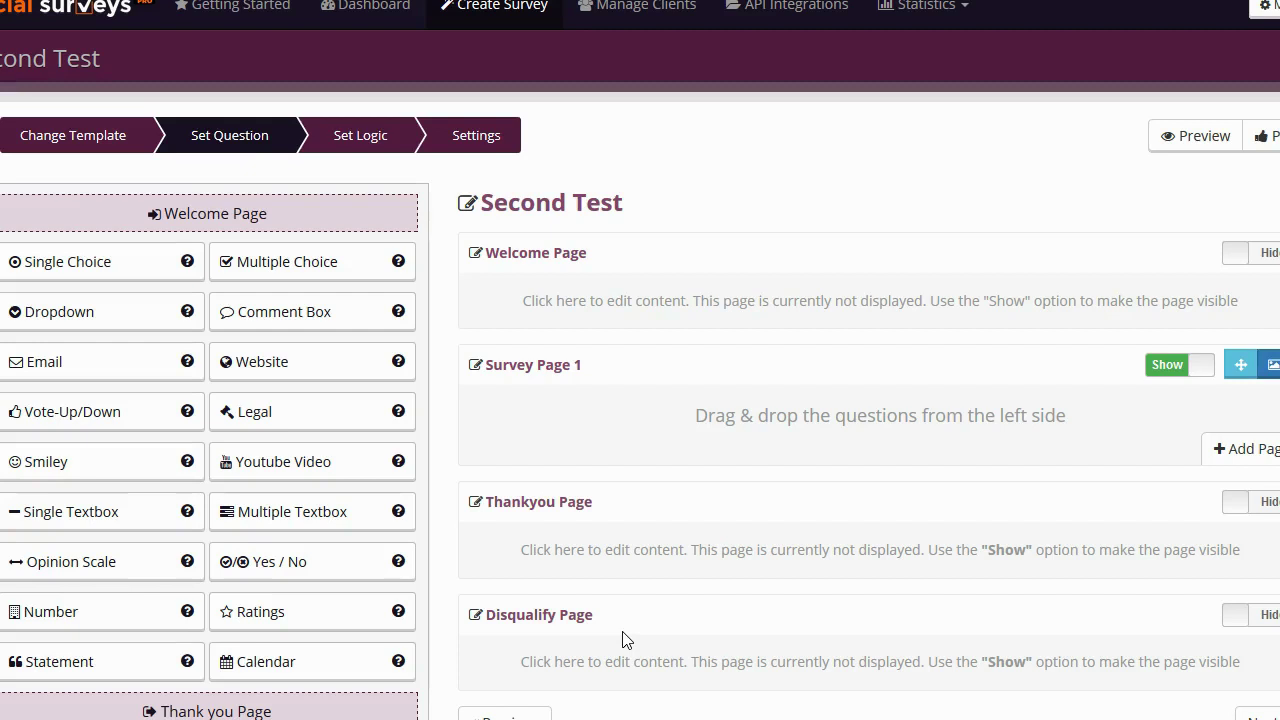
{"action": "left_click", "coordinate": [608, 640]}
{"action": "left_click", "coordinate": [135, 262]}
{"action": "left_click", "coordinate": [137, 263]}
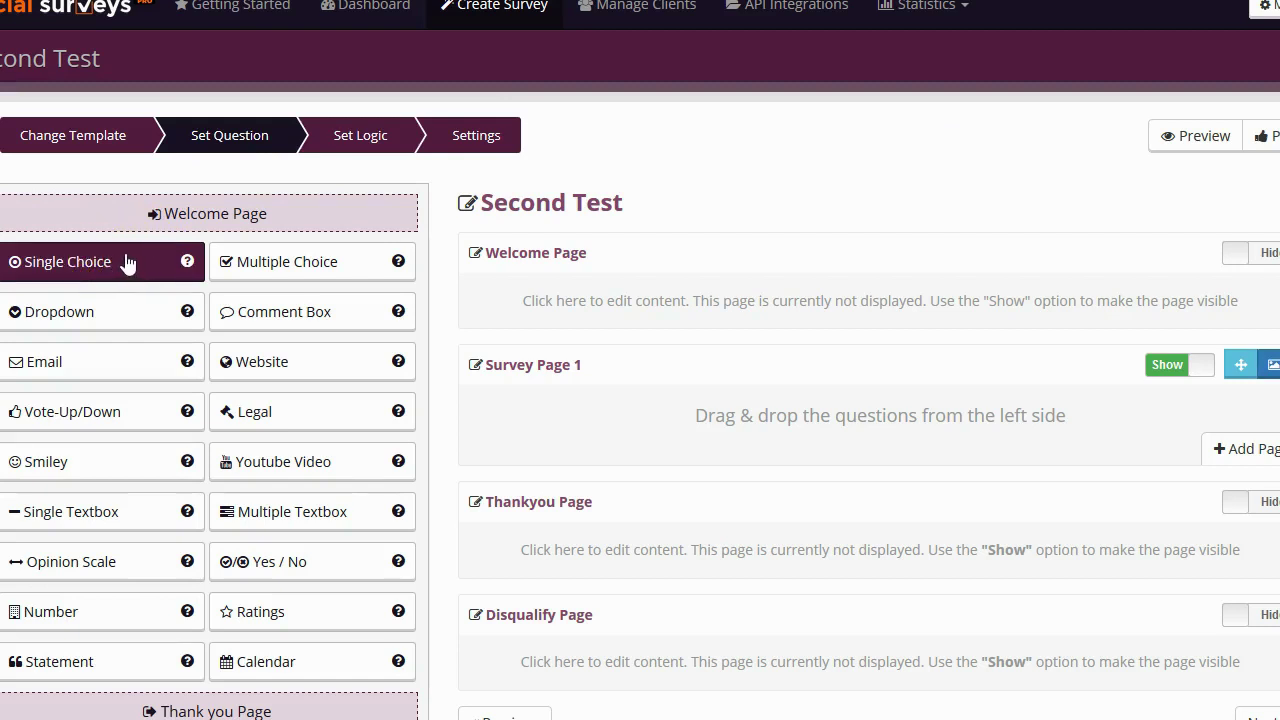
Add a Single Choice question to Survey Page 1 worded 'Do you like Bretts Reviews?'
{"action": "left_click_drag", "start_coordinate": [129, 257], "coordinate": [731, 431]}
{"action": "scroll", "coordinate": [727, 430], "scroll_direction": "down", "scroll_amount": 1}
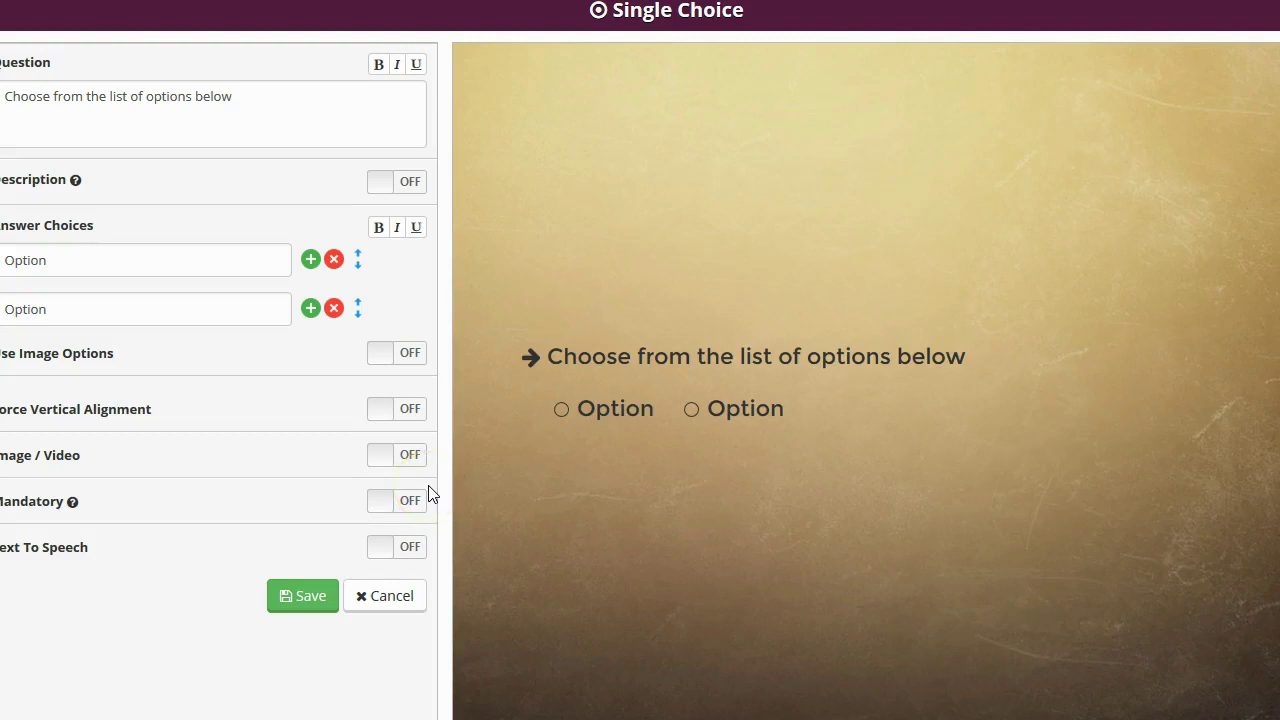
{"action": "left_click", "coordinate": [587, 63]}
{"action": "left_click", "coordinate": [152, 308]}
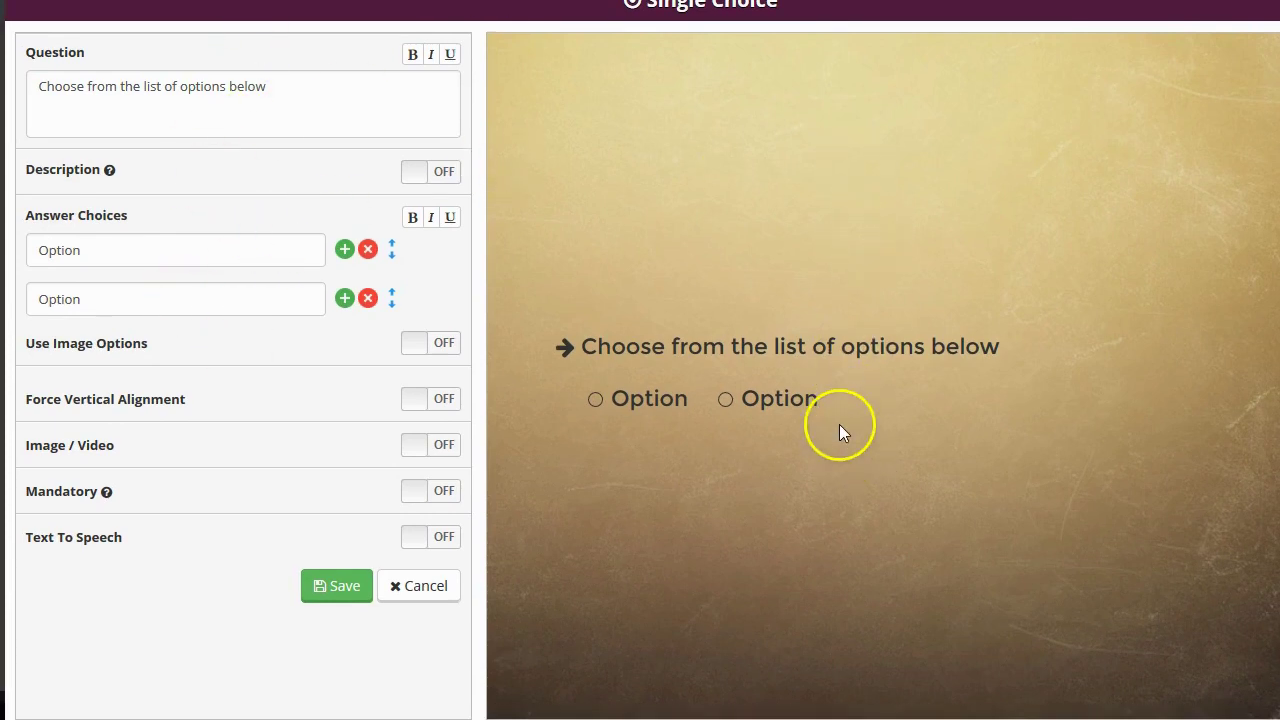
{"action": "left_click", "coordinate": [297, 86]}
{"action": "key", "text": "ctrl+a"}
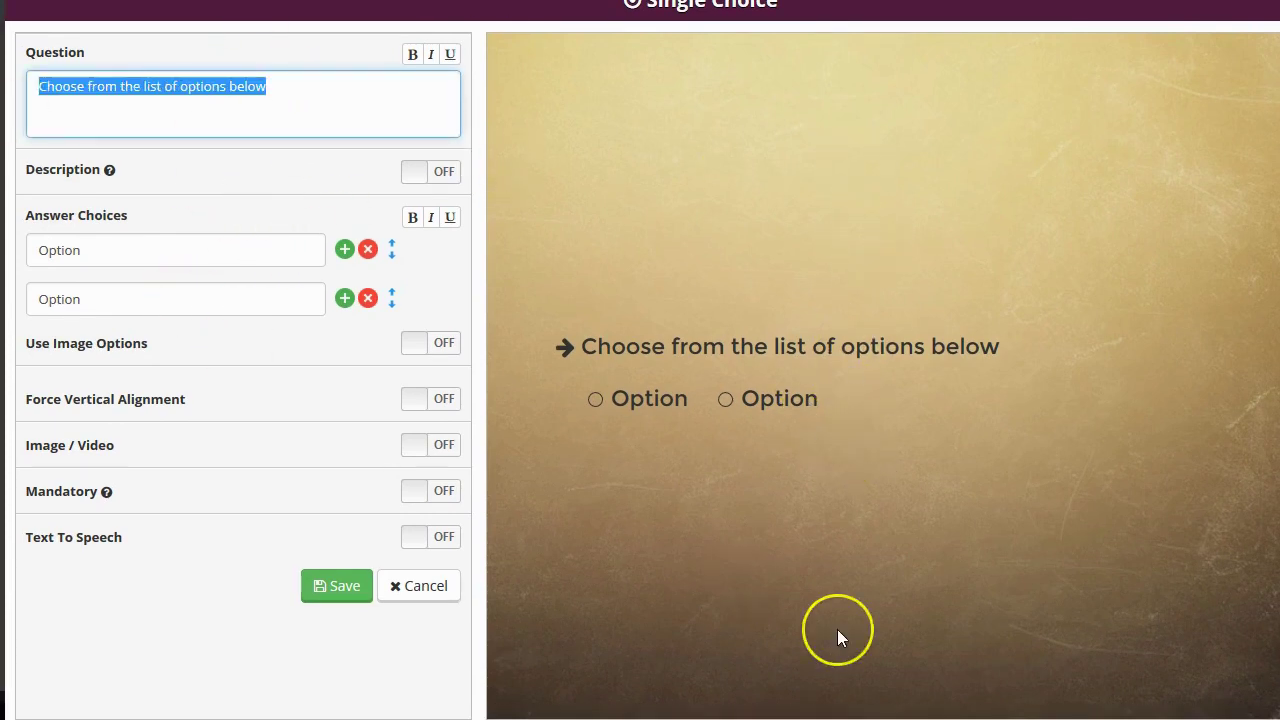
{"action": "type", "text": "Do"}
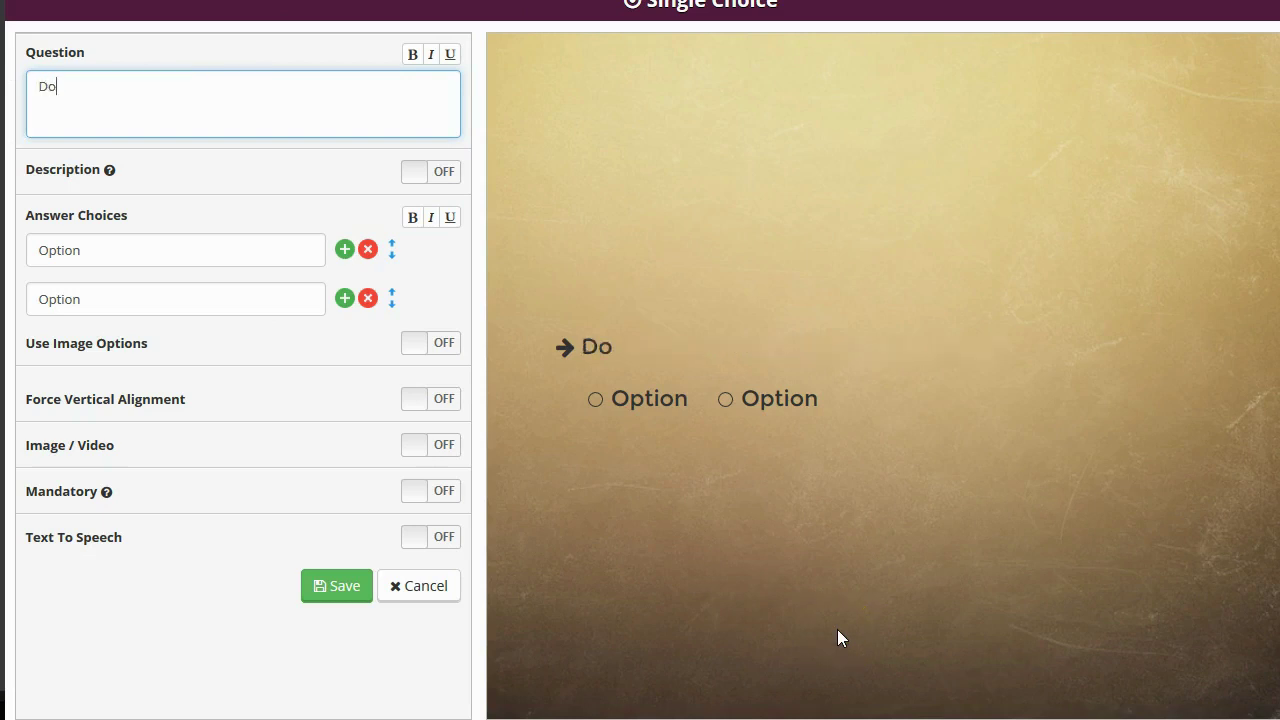
{"action": "type", "text": " you like Brett"}
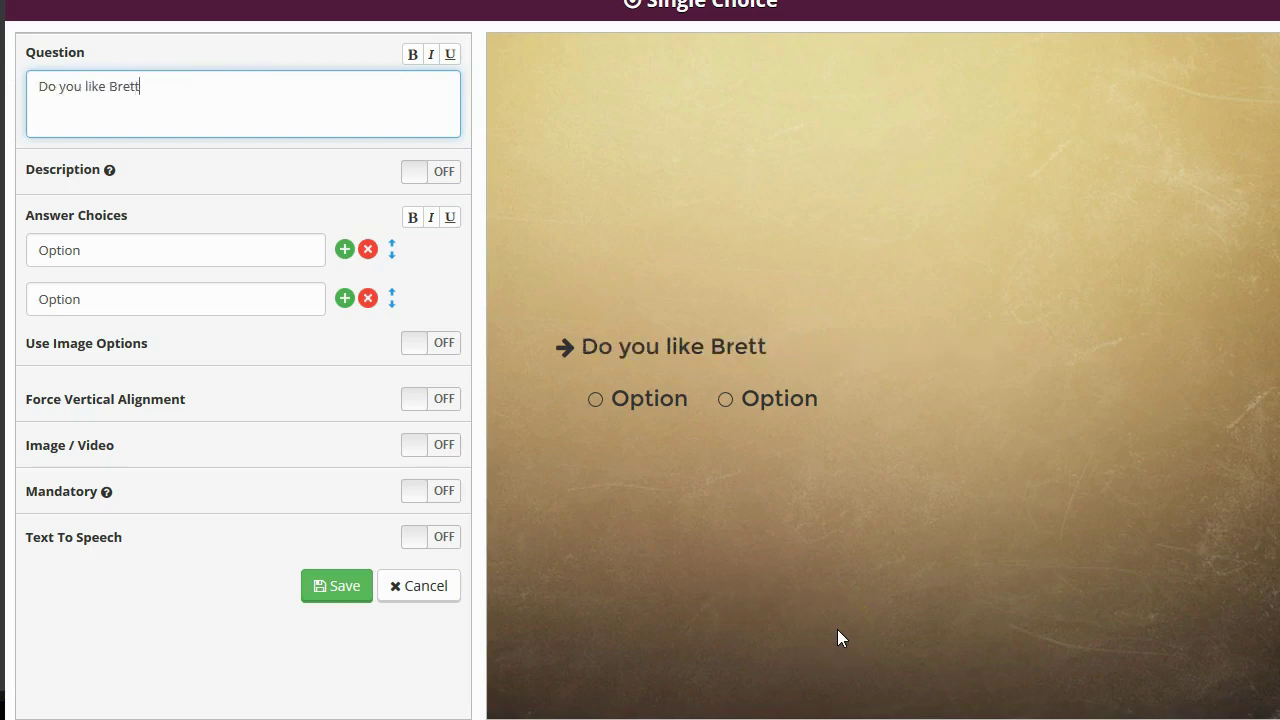
{"action": "type", "text": "s Reviews?"}
Set its answers to Yes and No, save it, and return to the builder
{"action": "left_click", "coordinate": [134, 251]}
{"action": "key", "text": "BackSpace"}
{"action": "key", "text": "BackSpace"}
{"action": "key", "text": "BackSpace"}
{"action": "key", "text": "BackSpace"}
{"action": "key", "text": "BackSpace"}
{"action": "key", "text": "BackSpace"}
{"action": "type", "text": "Yes"}
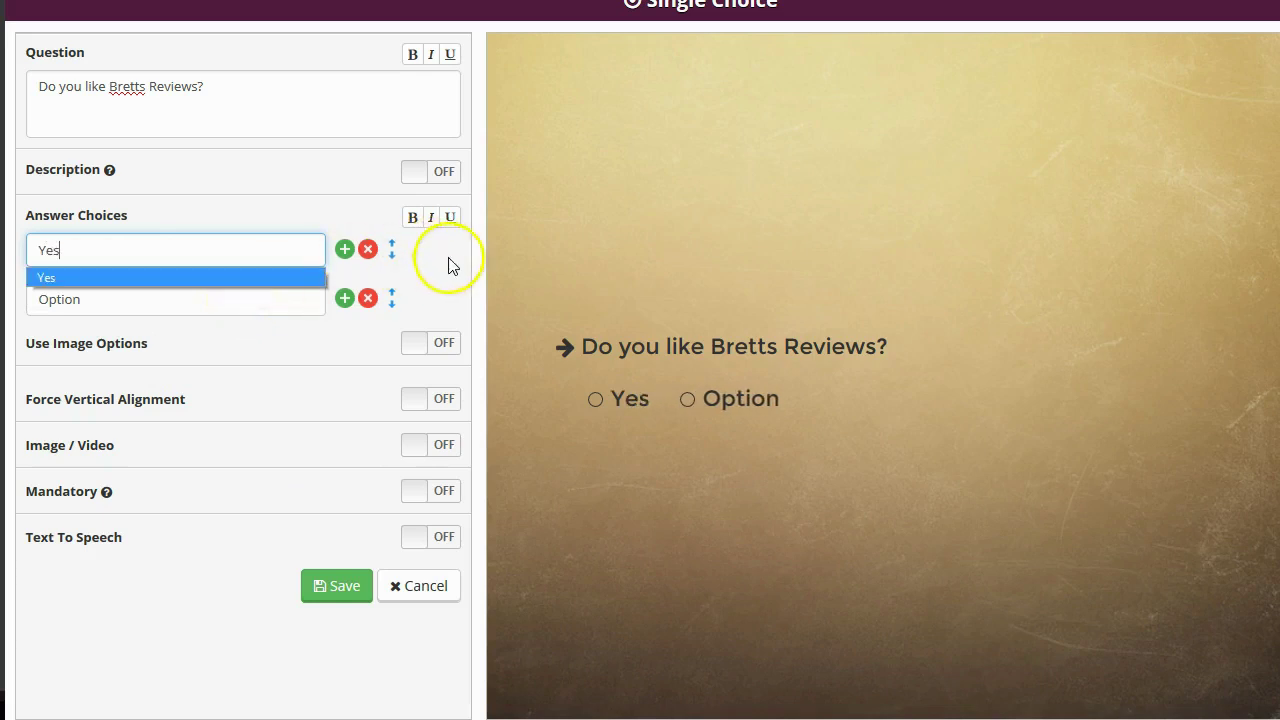
{"action": "key", "text": "Tab"}
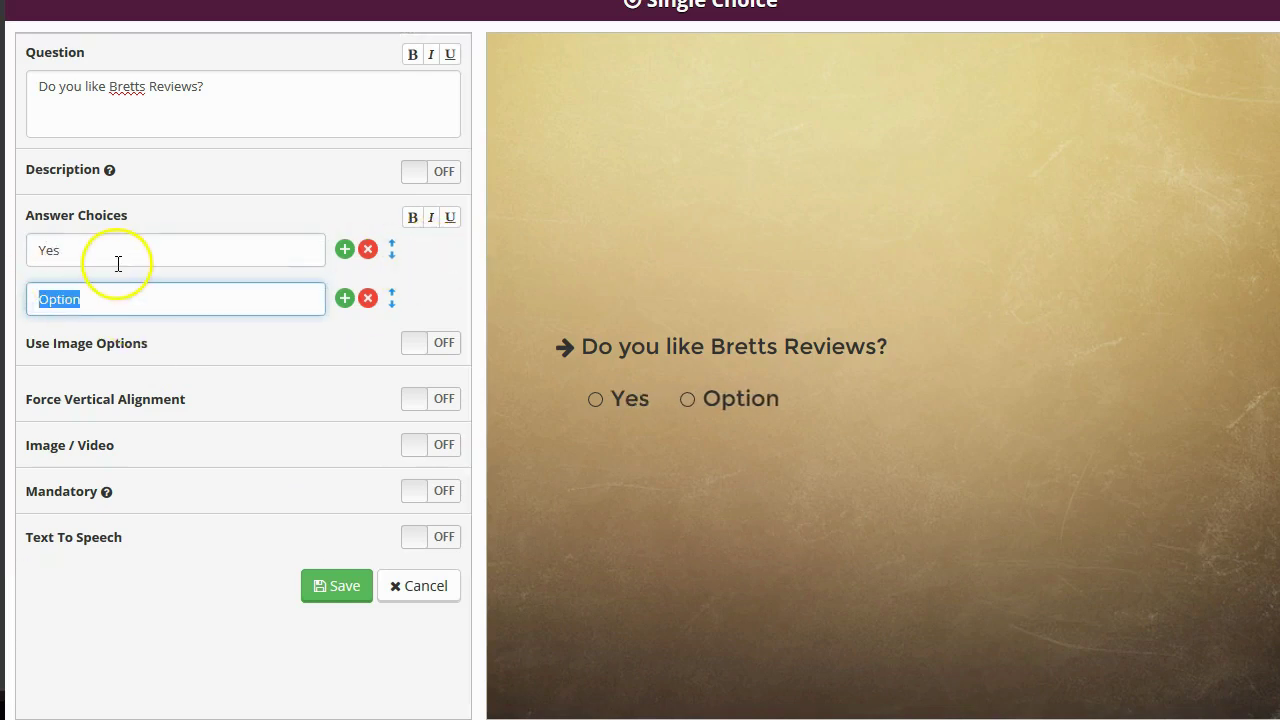
{"action": "type", "text": "No"}
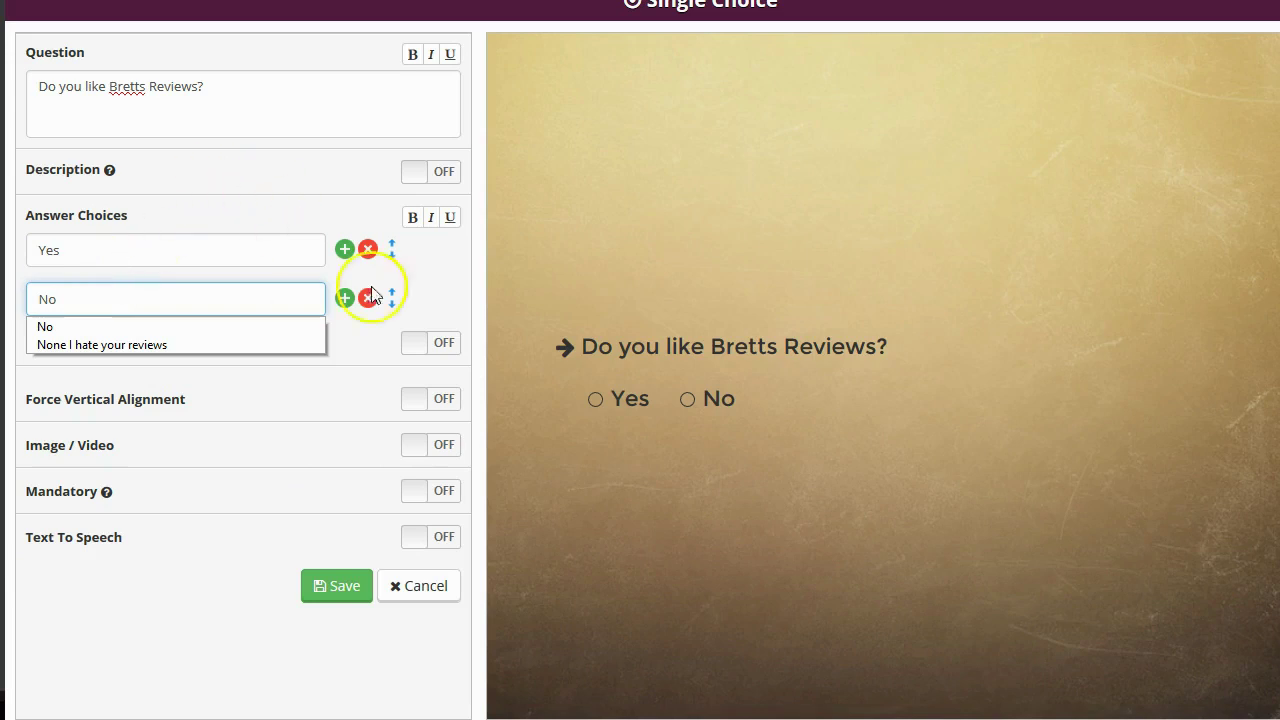
{"action": "left_click", "coordinate": [420, 287]}
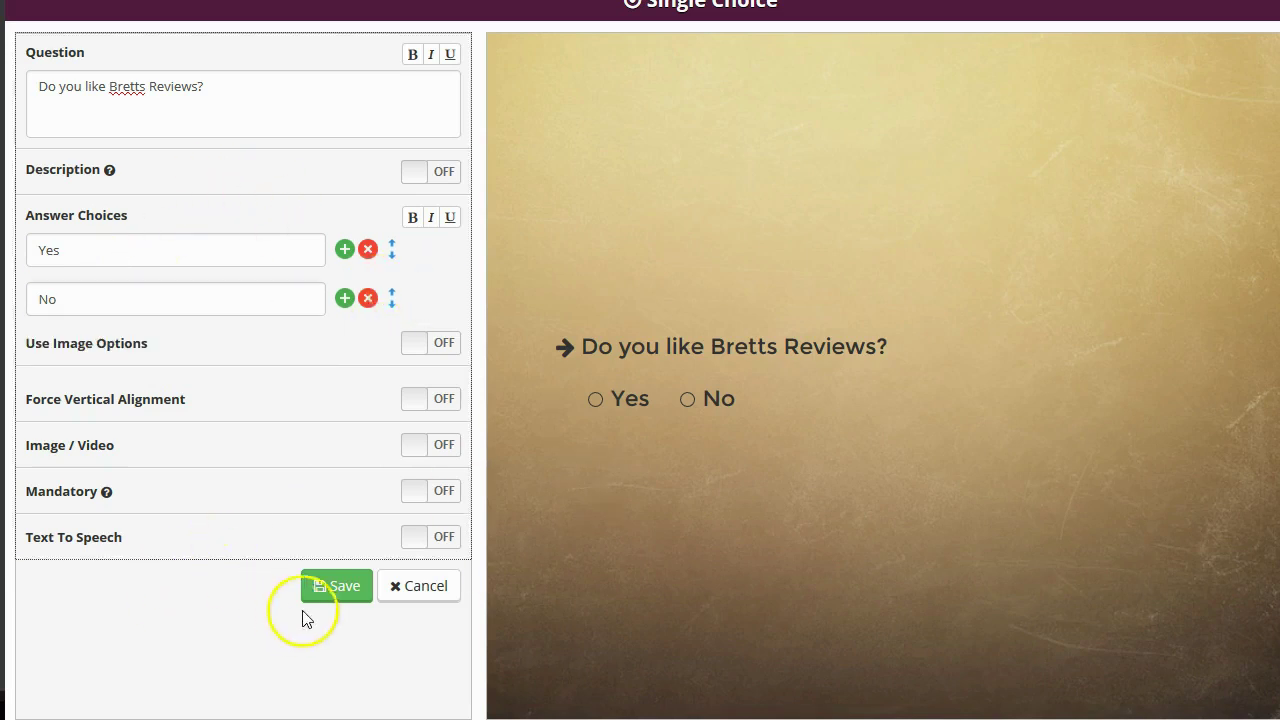
{"action": "left_click", "coordinate": [345, 590]}
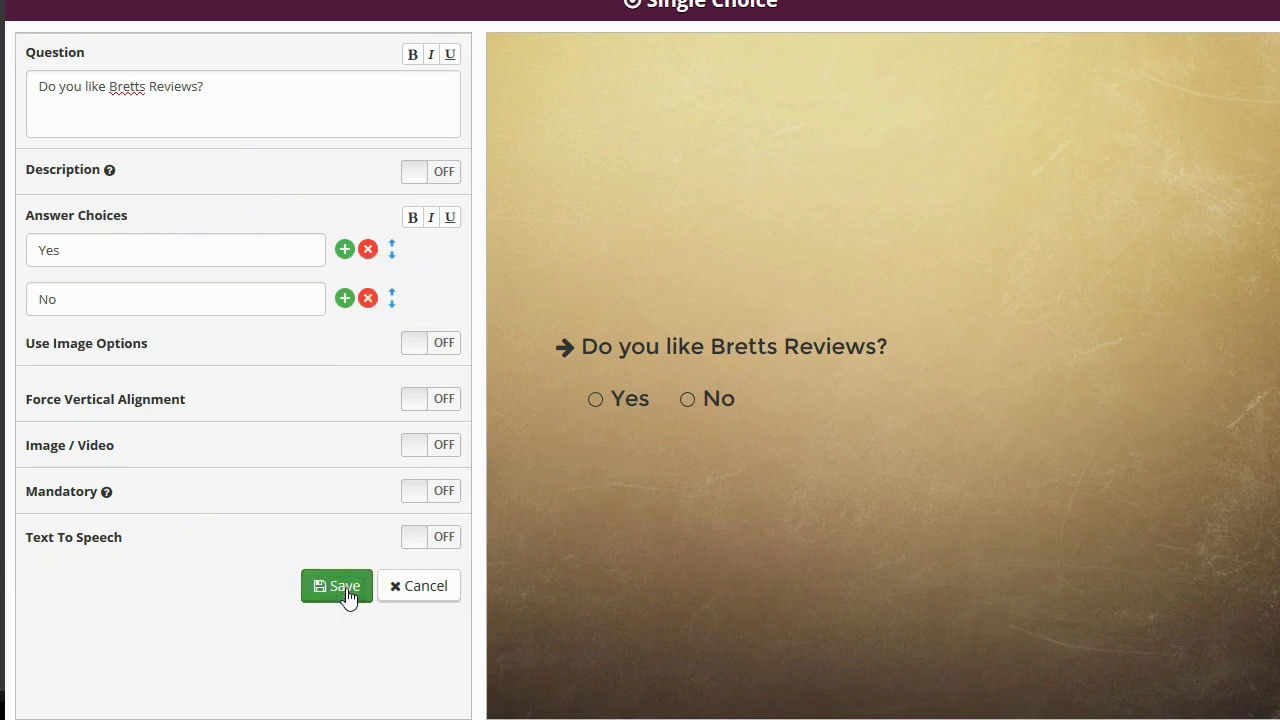
{"action": "left_click", "coordinate": [409, 581]}
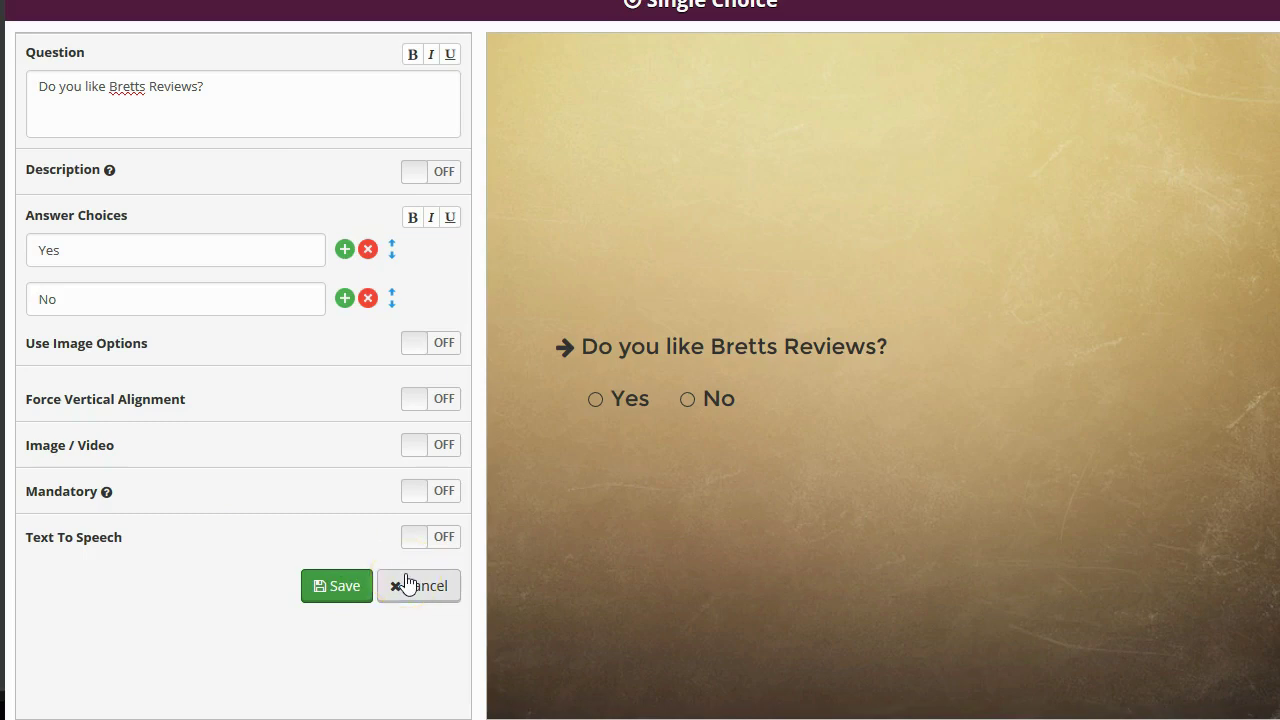
{"action": "left_click", "coordinate": [409, 583]}
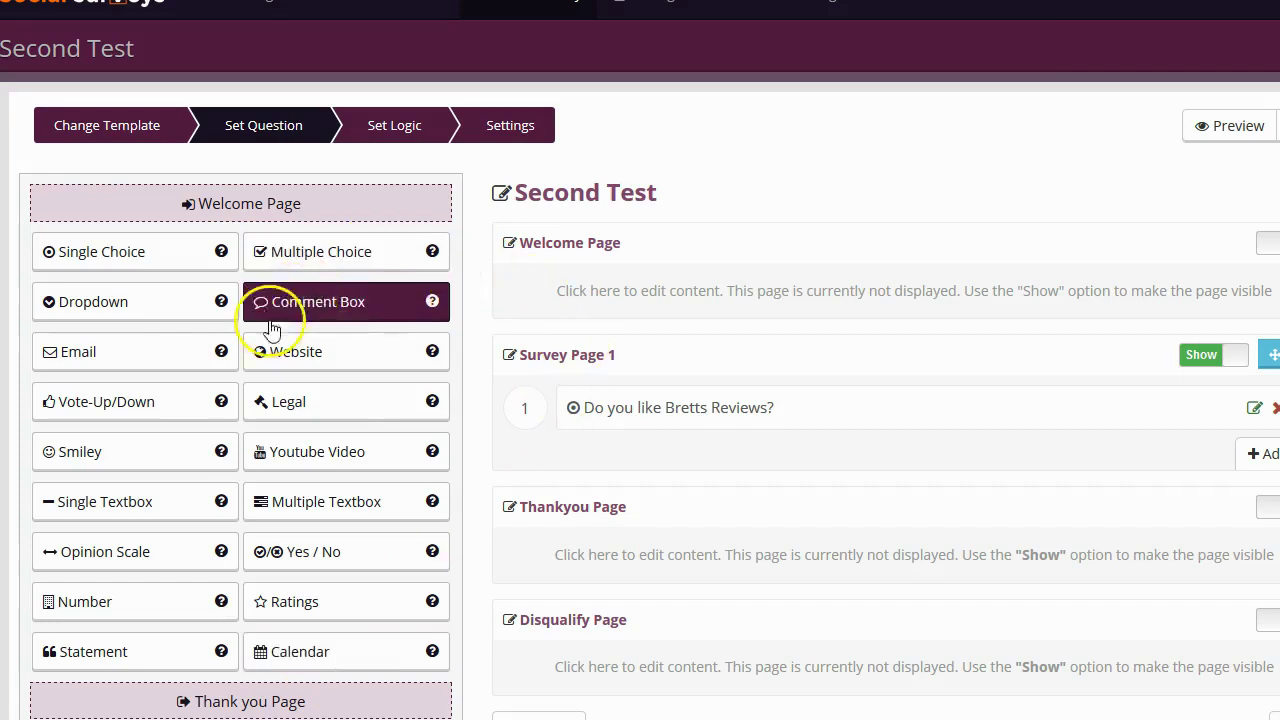
Drop a Ratings question onto Survey Page 1 worded 'How good are Bretts Reviews?'
{"action": "left_click", "coordinate": [330, 612]}
{"action": "left_click_drag", "start_coordinate": [330, 614], "coordinate": [674, 451]}
{"action": "scroll", "coordinate": [674, 451], "scroll_direction": "down", "scroll_amount": 2}
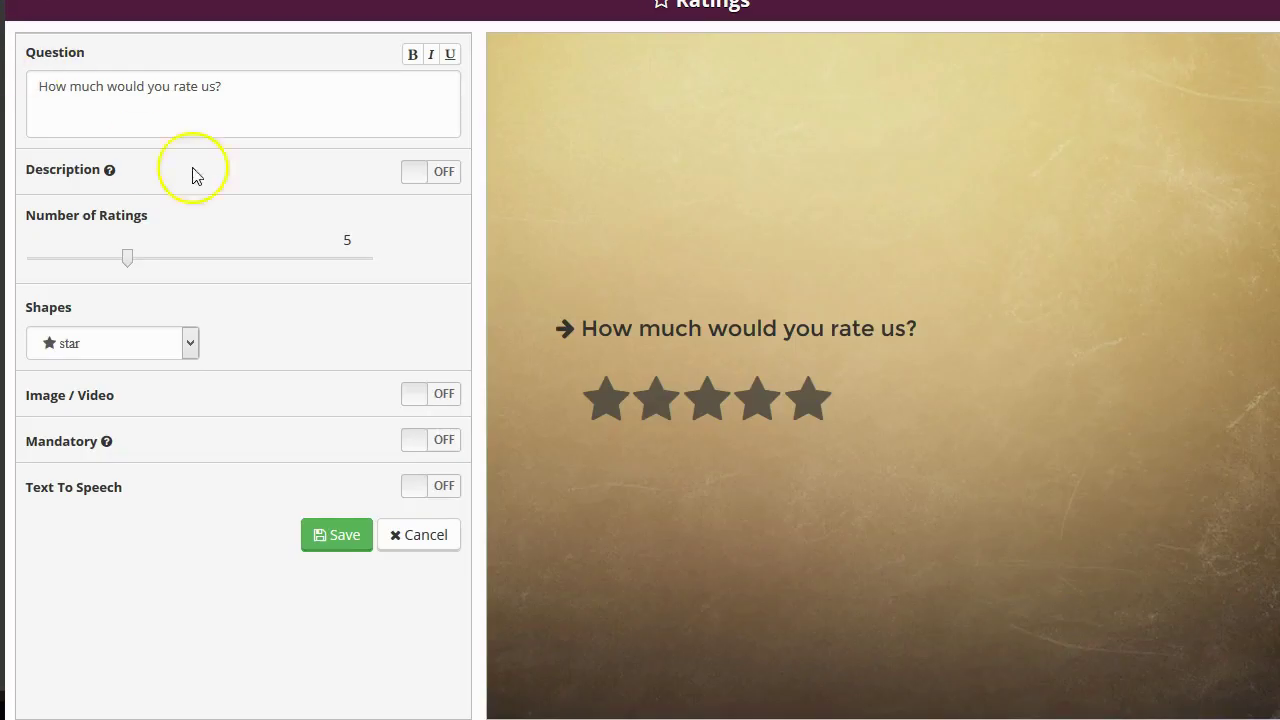
{"action": "triple_click", "coordinate": [283, 94]}
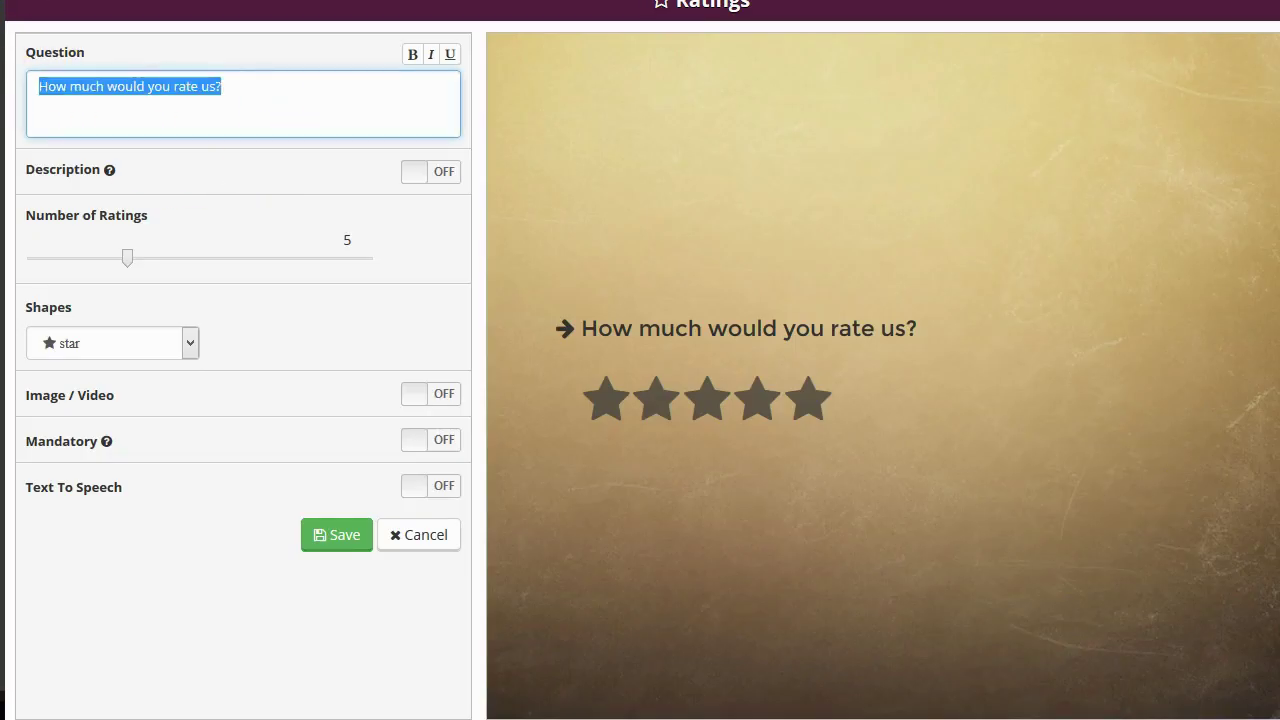
{"action": "type", "text": "How good"}
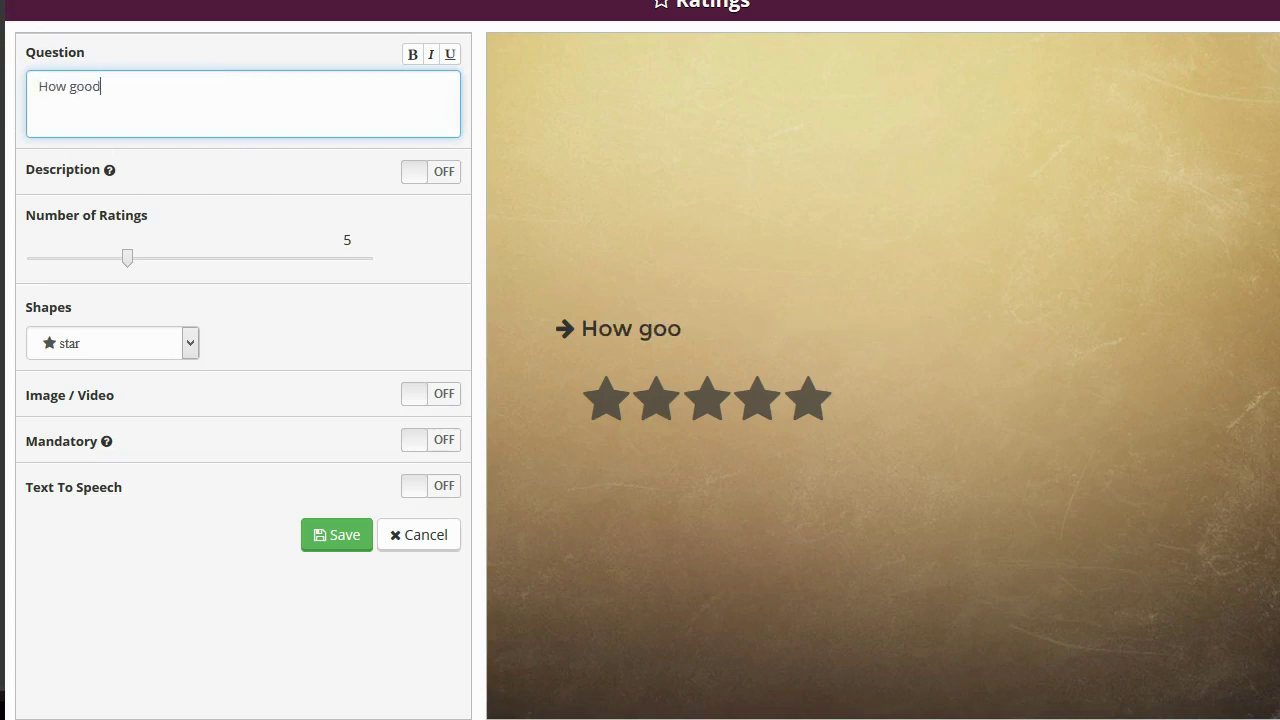
{"action": "type", "text": " are brett"}
{"action": "key", "text": "BackSpace"}
{"action": "key", "text": "BackSpace"}
{"action": "key", "text": "BackSpace"}
{"action": "key", "text": "BackSpace"}
{"action": "key", "text": "BackSpace"}
{"action": "type", "text": "Bretss"}
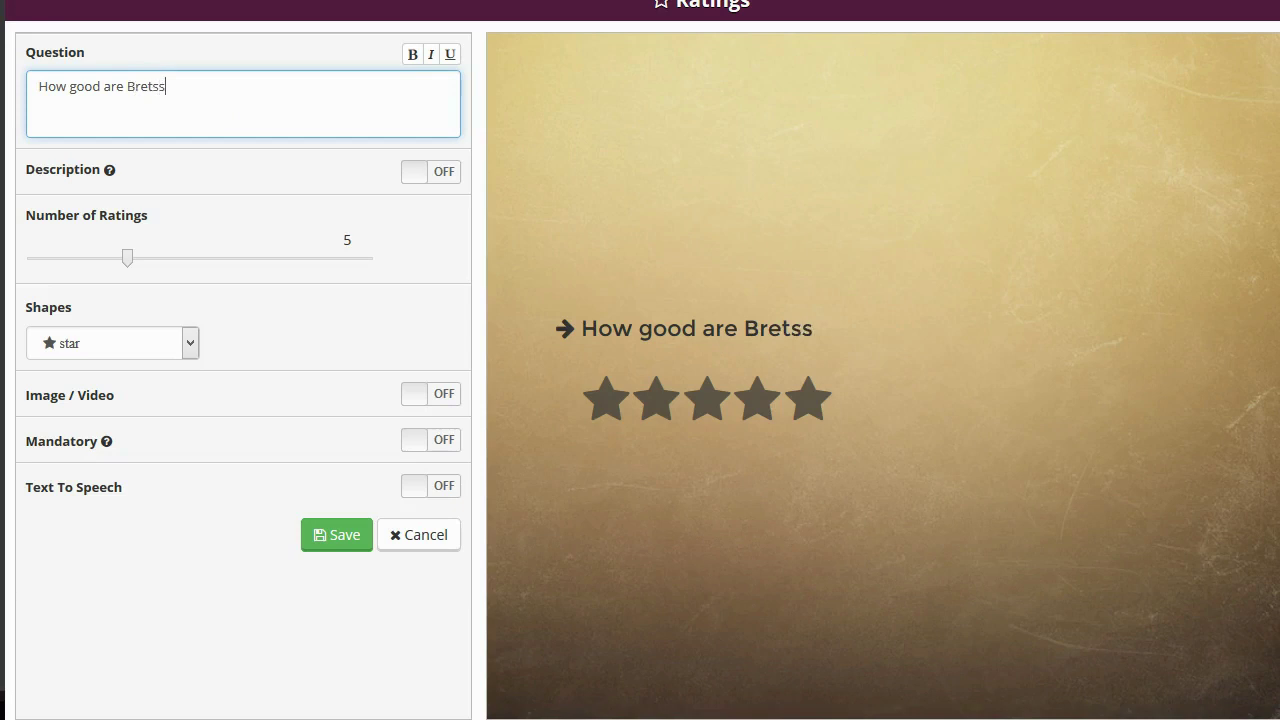
{"action": "key", "text": "BackSpace"}
{"action": "key", "text": "BackSpace"}
{"action": "type", "text": "ts Review"}
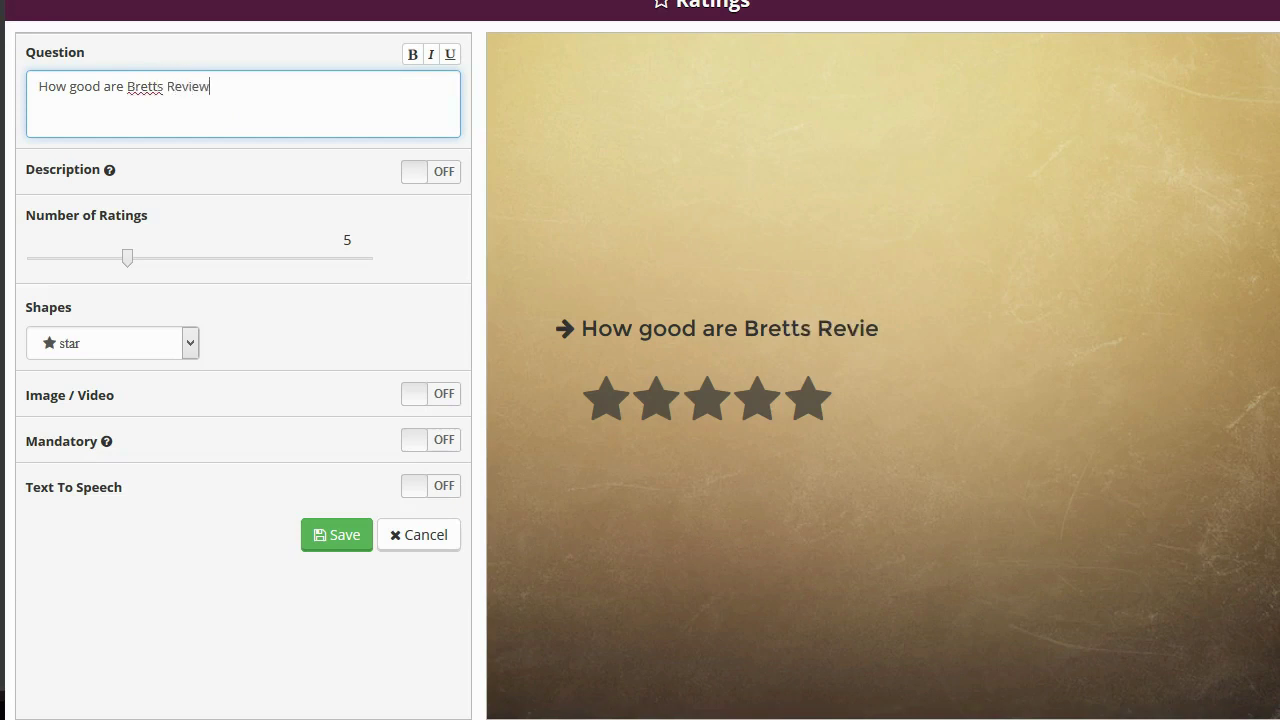
{"action": "type", "text": "s?"}
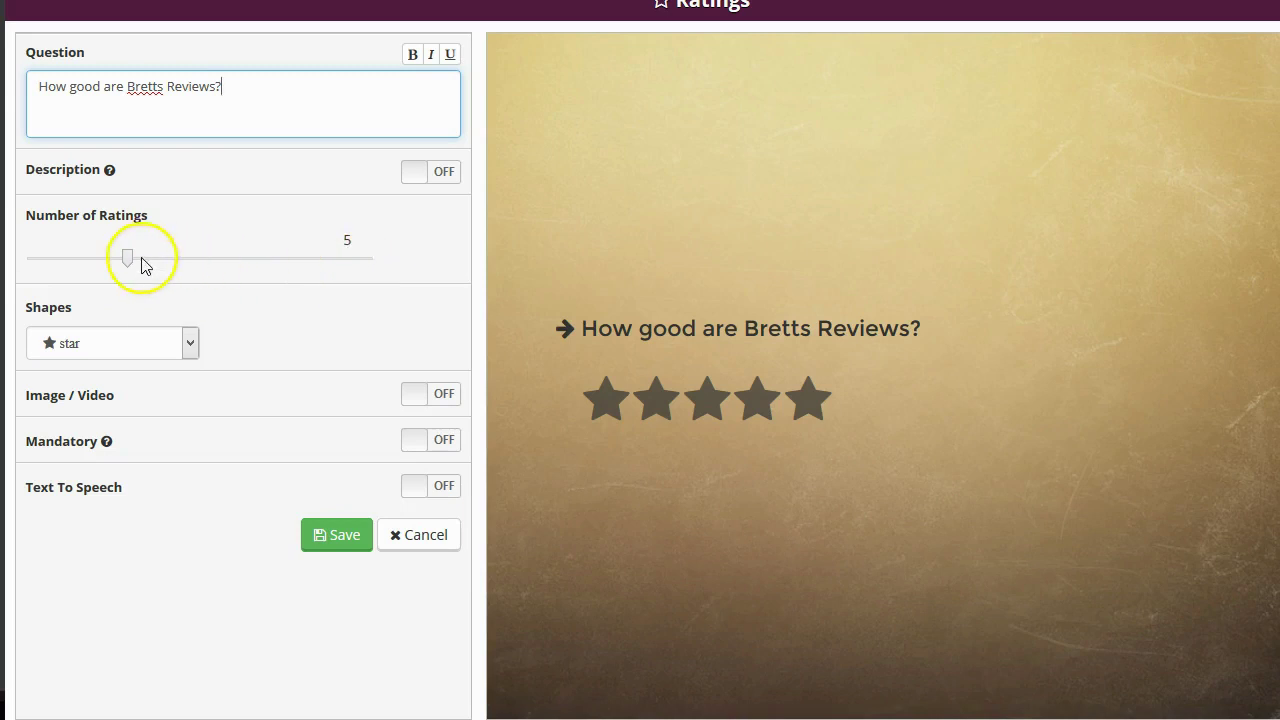
{"action": "left_click", "coordinate": [134, 259]}
{"action": "left_click_drag", "start_coordinate": [134, 259], "coordinate": [371, 259]}
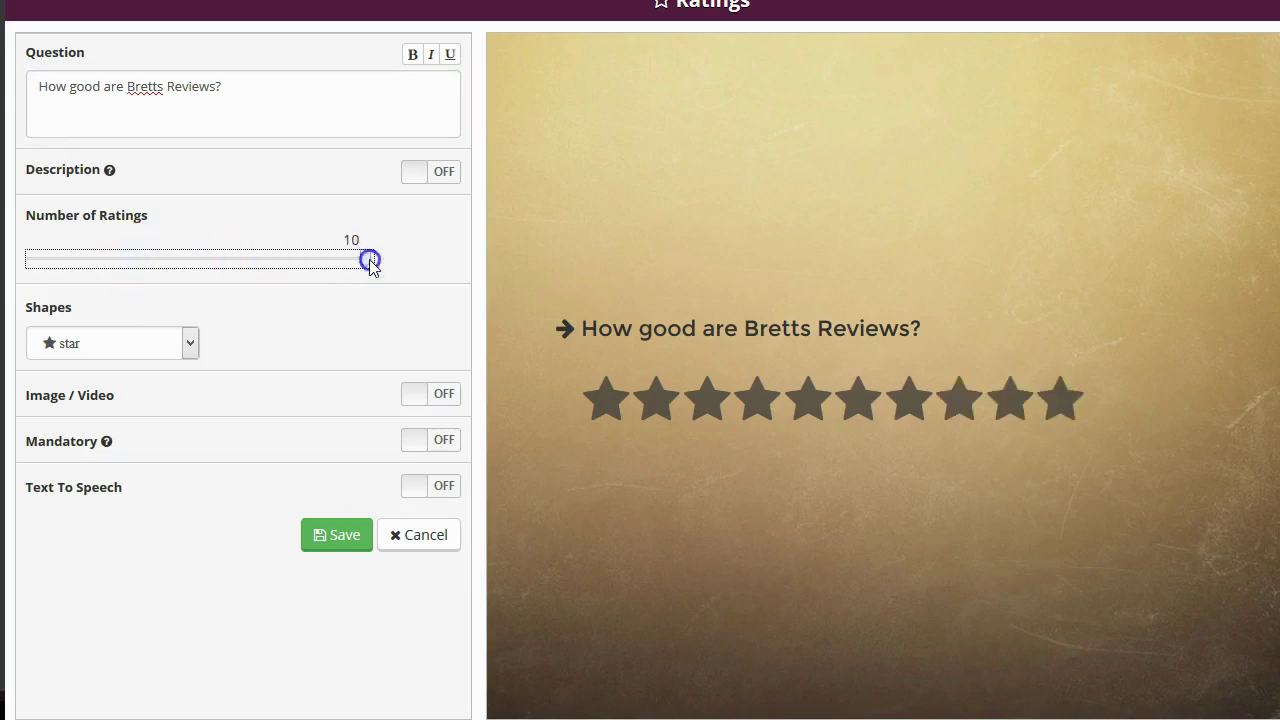
{"action": "left_click_drag", "start_coordinate": [49, 259], "coordinate": [123, 271]}
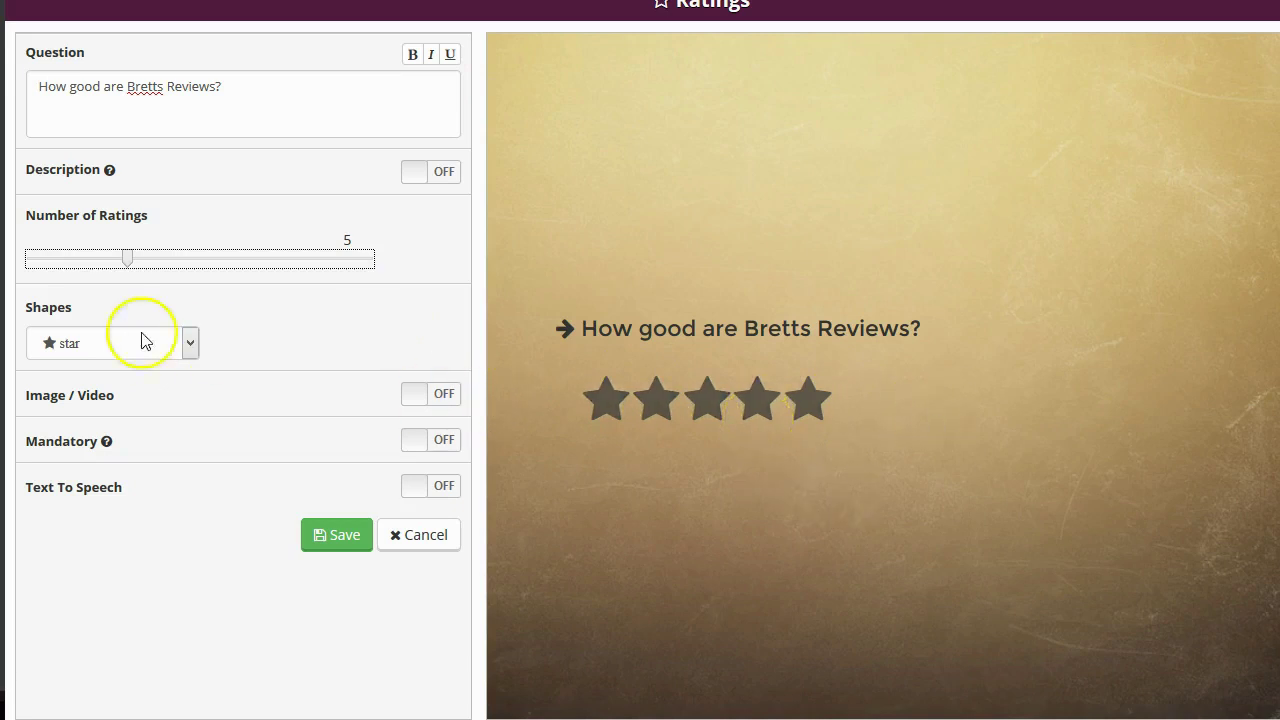
Preview heart, user, thumbs-up and circle shapes, then keep five star ratings
{"action": "left_click", "coordinate": [189, 343]}
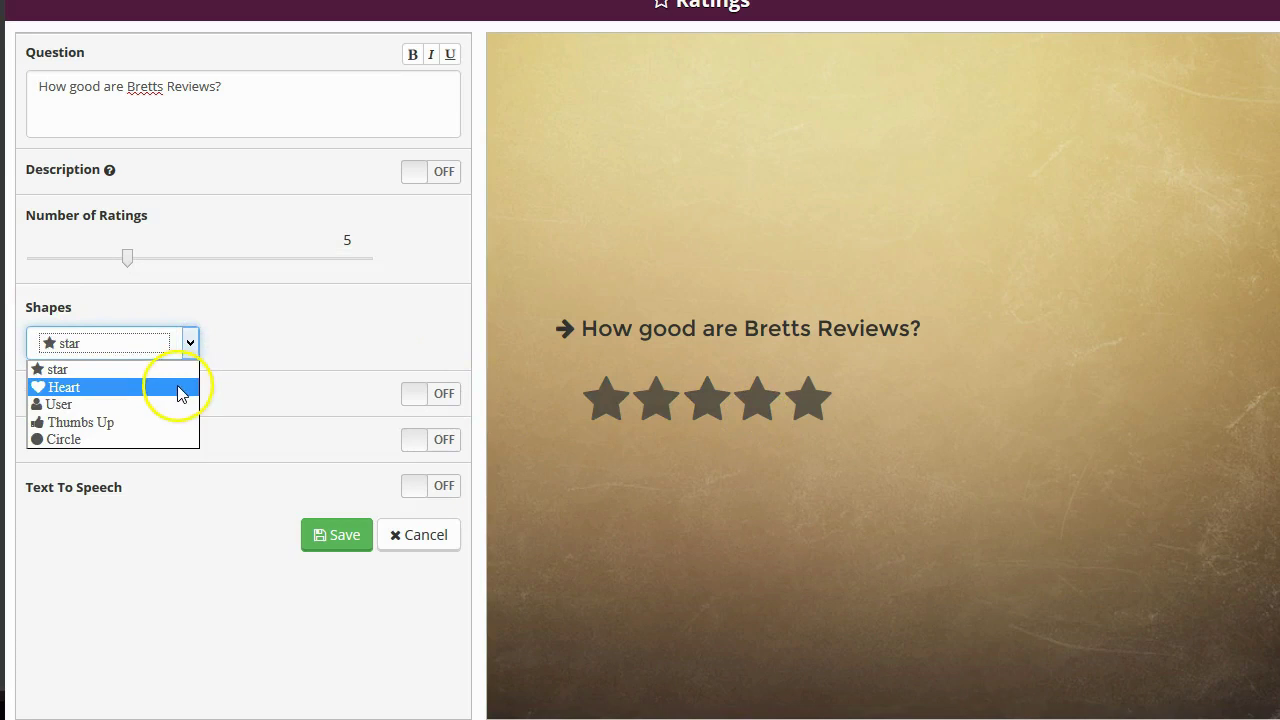
{"action": "left_click", "coordinate": [178, 389]}
{"action": "left_click", "coordinate": [190, 343]}
{"action": "left_click", "coordinate": [139, 406]}
{"action": "left_click", "coordinate": [189, 343]}
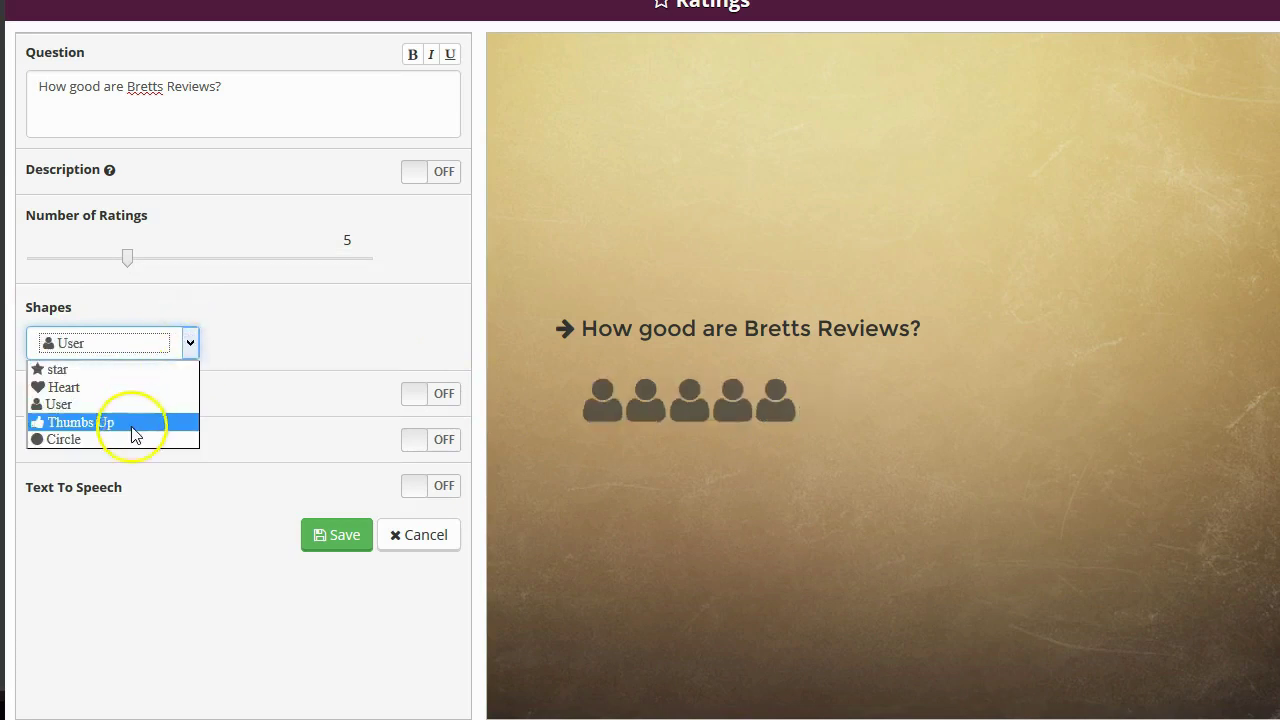
{"action": "left_click", "coordinate": [132, 427]}
{"action": "left_click", "coordinate": [189, 343]}
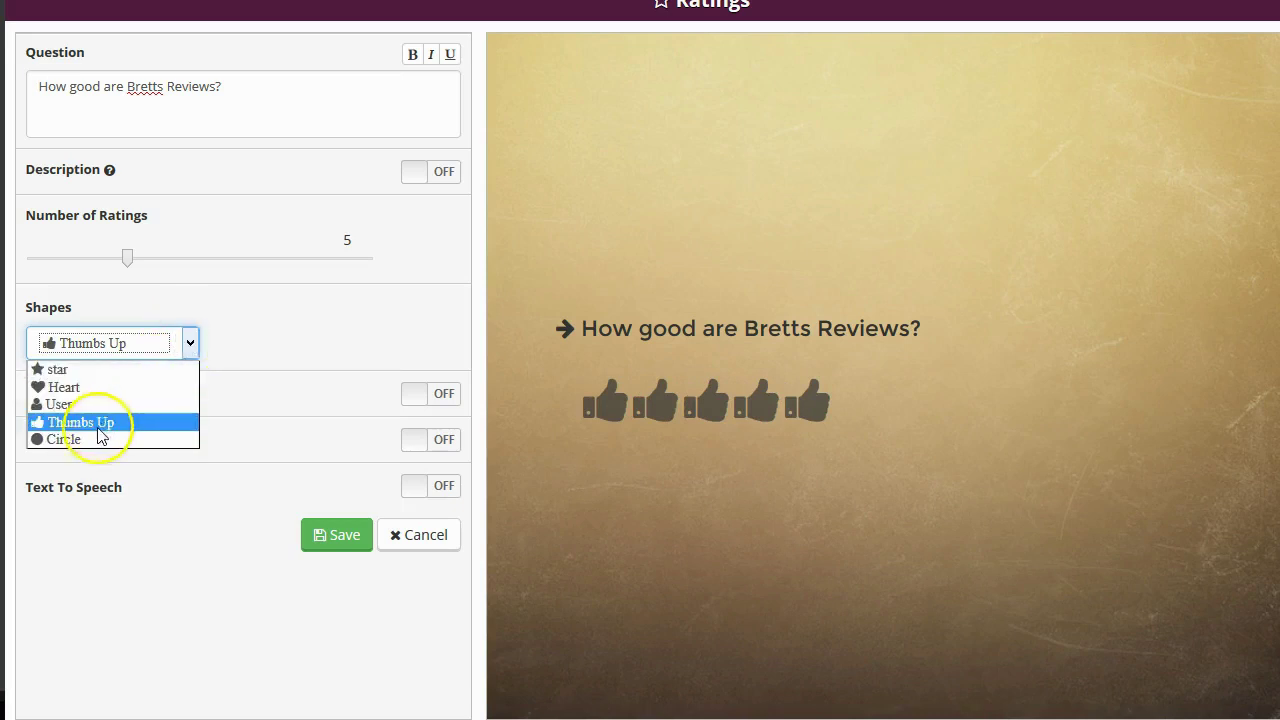
{"action": "left_click", "coordinate": [90, 442]}
{"action": "left_click", "coordinate": [189, 343]}
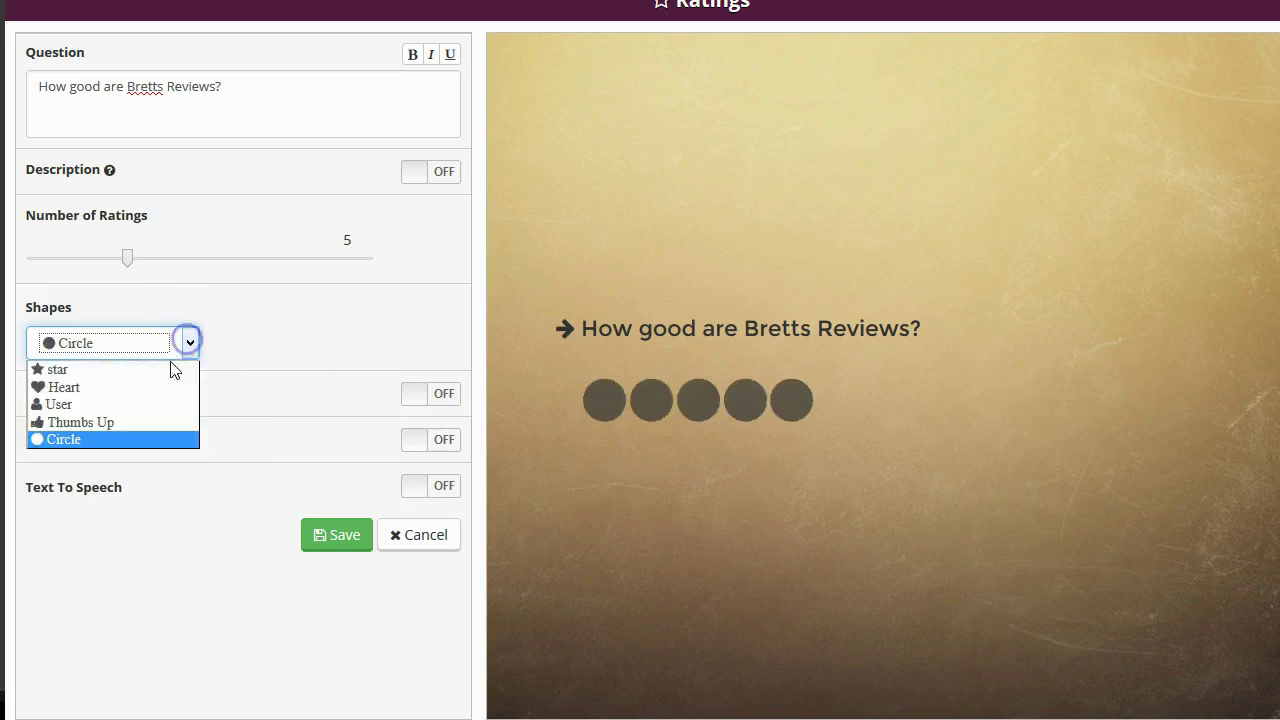
{"action": "left_click", "coordinate": [168, 375]}
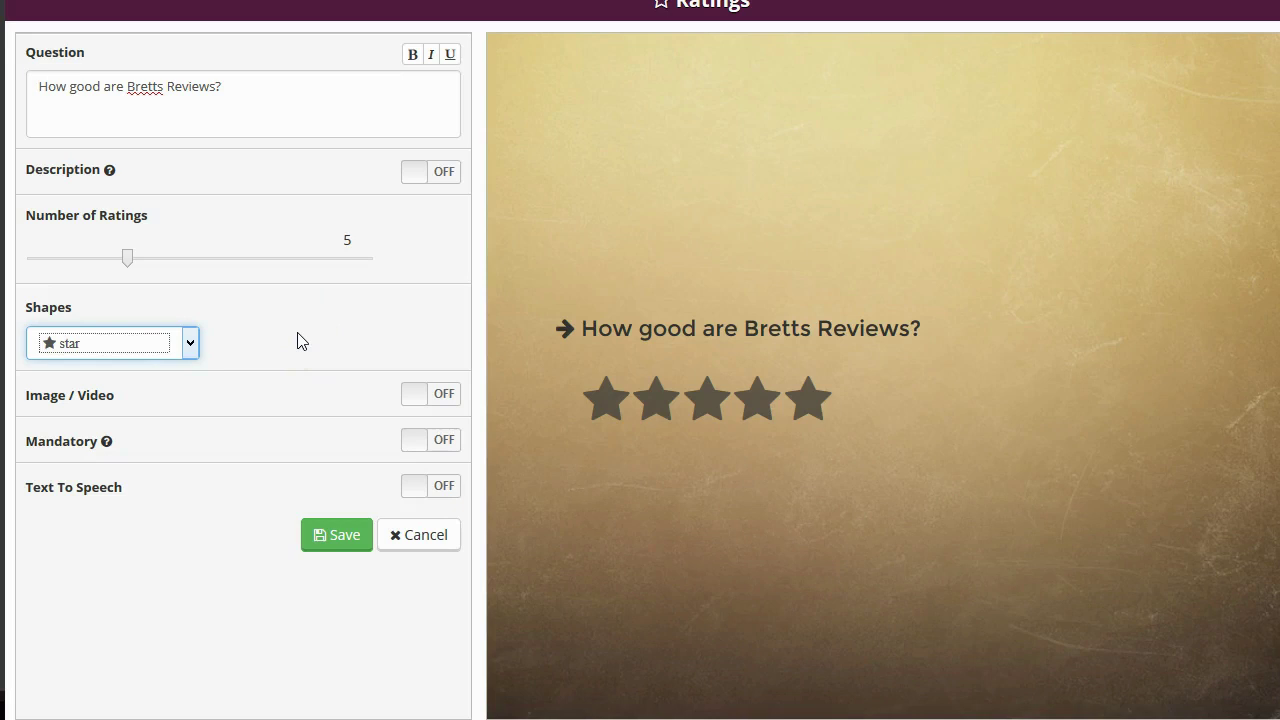
{"action": "left_click", "coordinate": [446, 401]}
{"action": "left_click", "coordinate": [411, 500]}
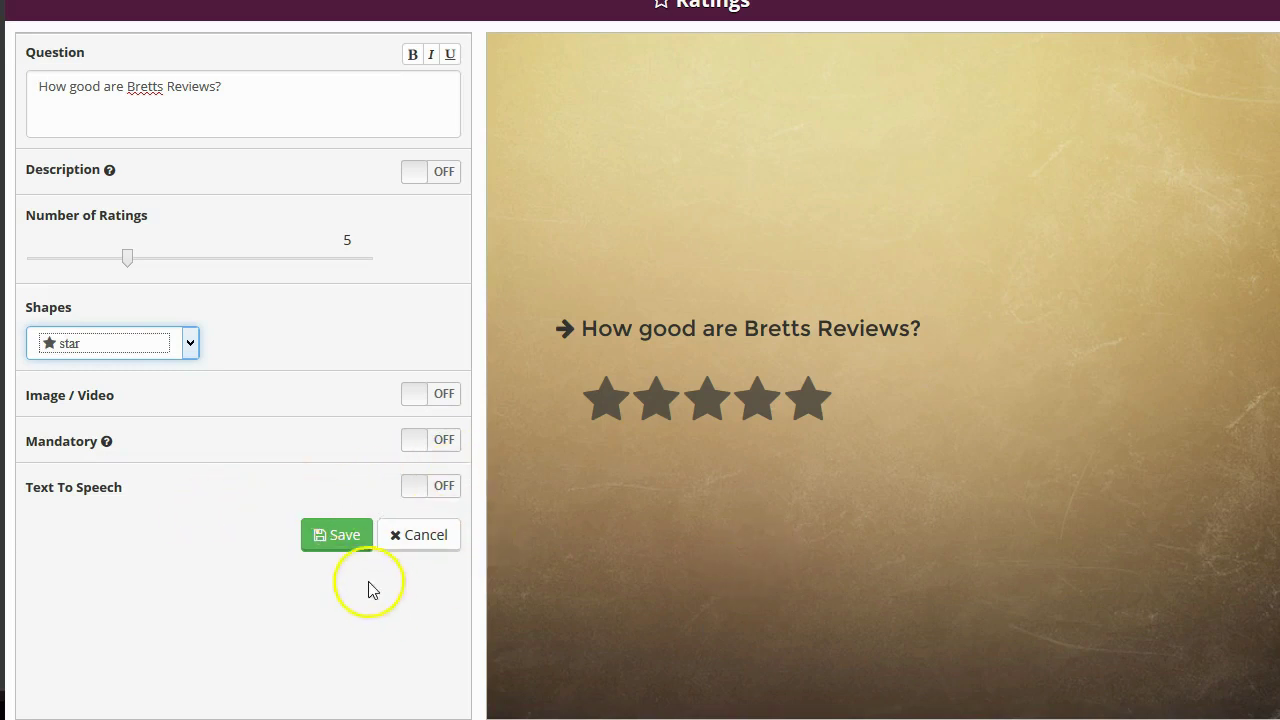
Save the ratings question so it becomes question 2 on Survey Page 1
{"action": "left_click", "coordinate": [345, 545]}
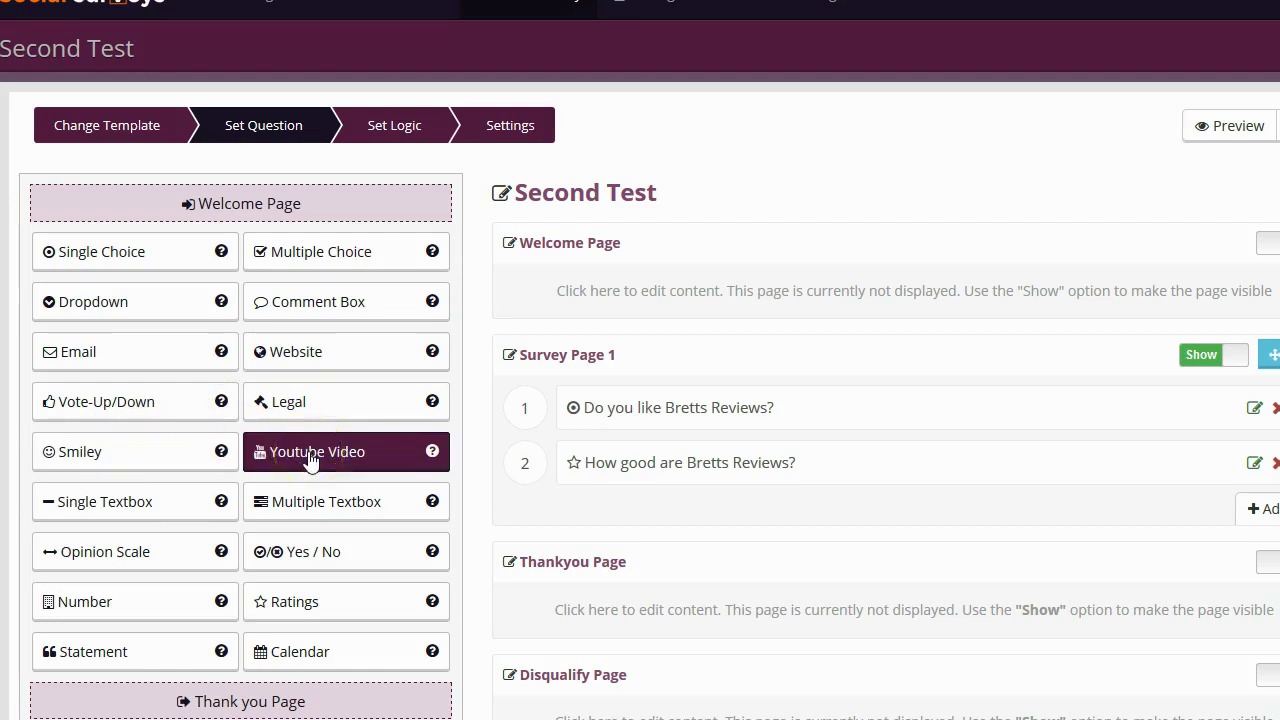
{"action": "left_click", "coordinate": [152, 496]}
{"action": "left_click", "coordinate": [323, 503]}
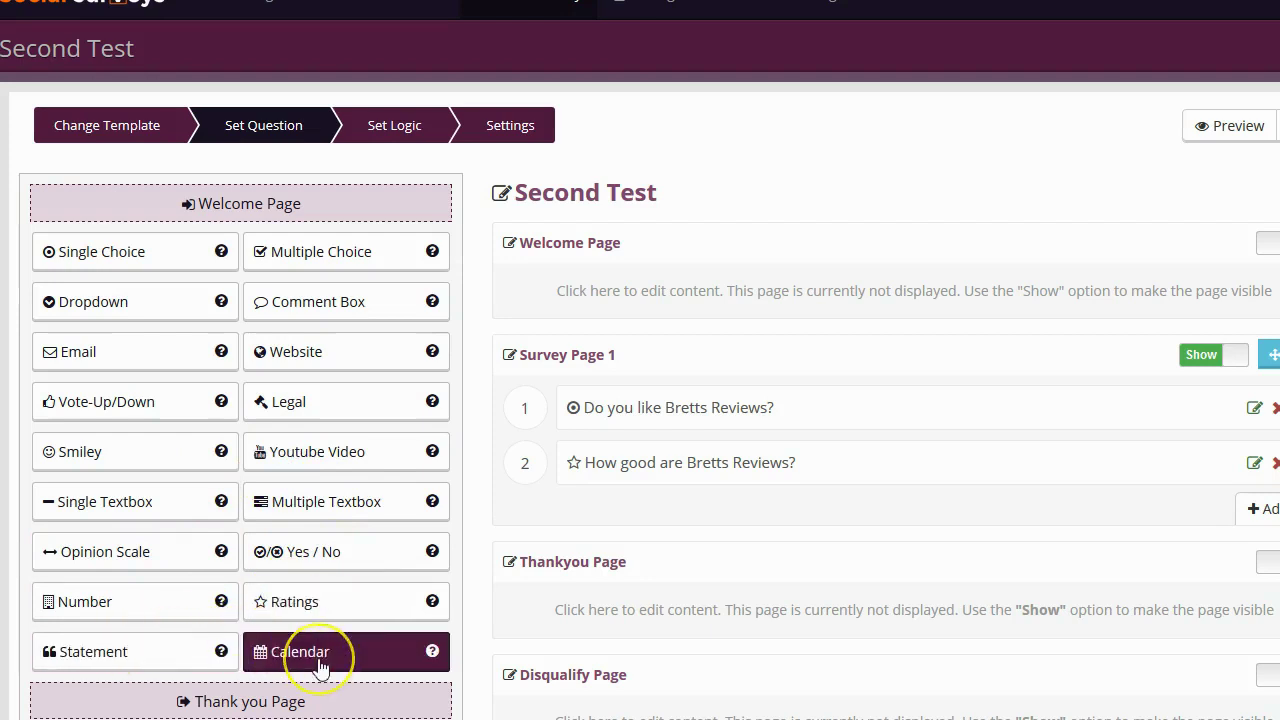
{"action": "left_click_drag", "start_coordinate": [320, 667], "coordinate": [606, 517]}
{"action": "scroll", "coordinate": [606, 517], "scroll_direction": "down", "scroll_amount": 2}
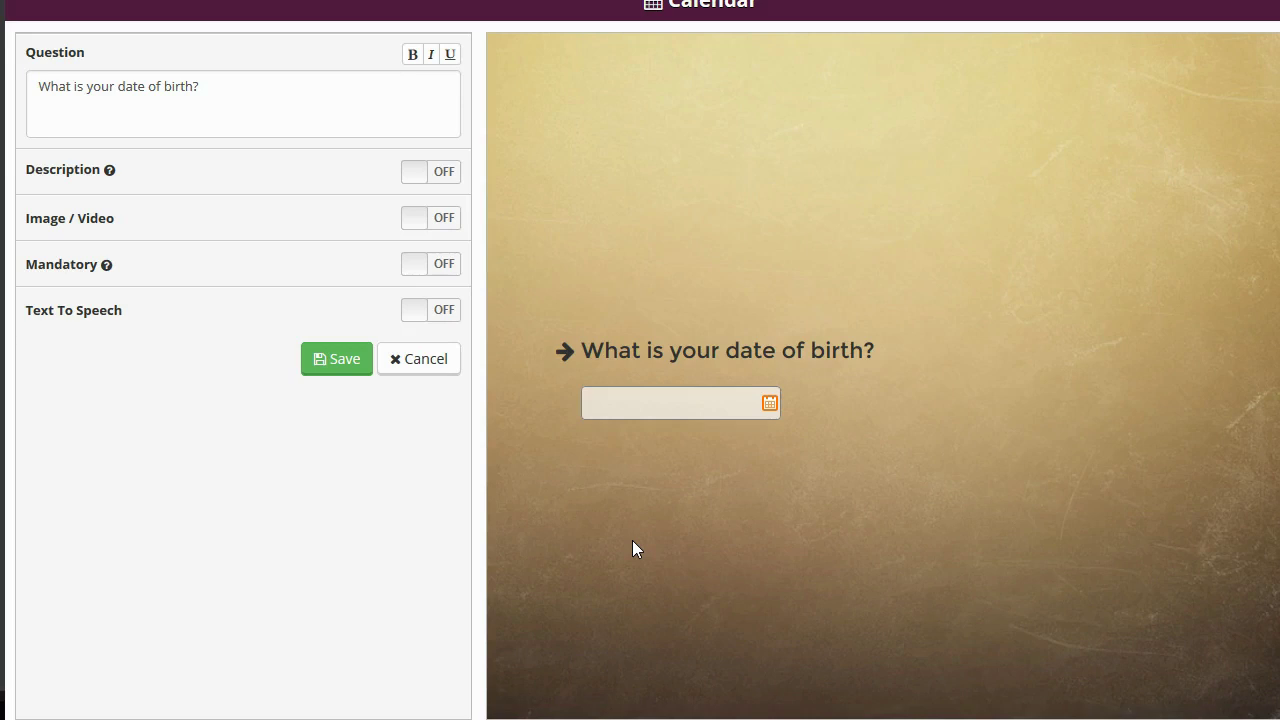
{"action": "left_click", "coordinate": [406, 359]}
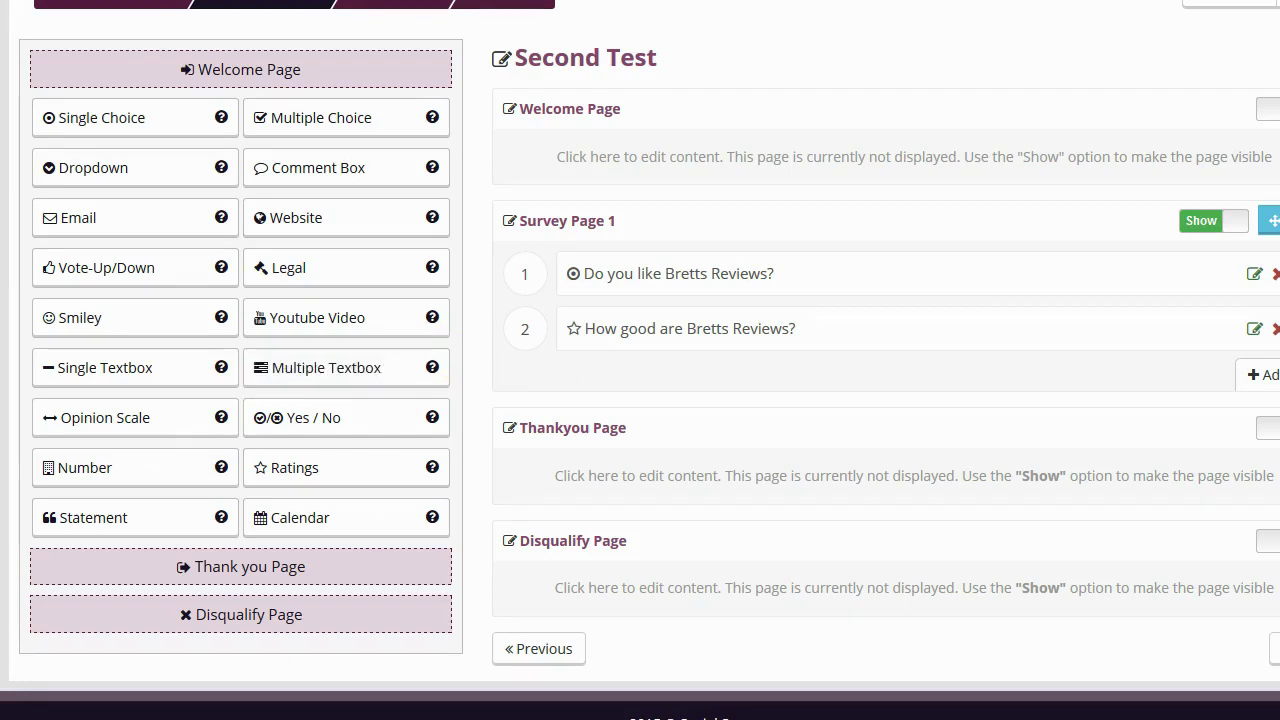
Use + Add Page to create an empty Survey Page 2 under Page 1
{"action": "left_click", "coordinate": [1058, 237]}
{"action": "left_click_drag", "start_coordinate": [611, 263], "coordinate": [748, 289]}
{"action": "left_click_drag", "start_coordinate": [748, 289], "coordinate": [849, 0]}
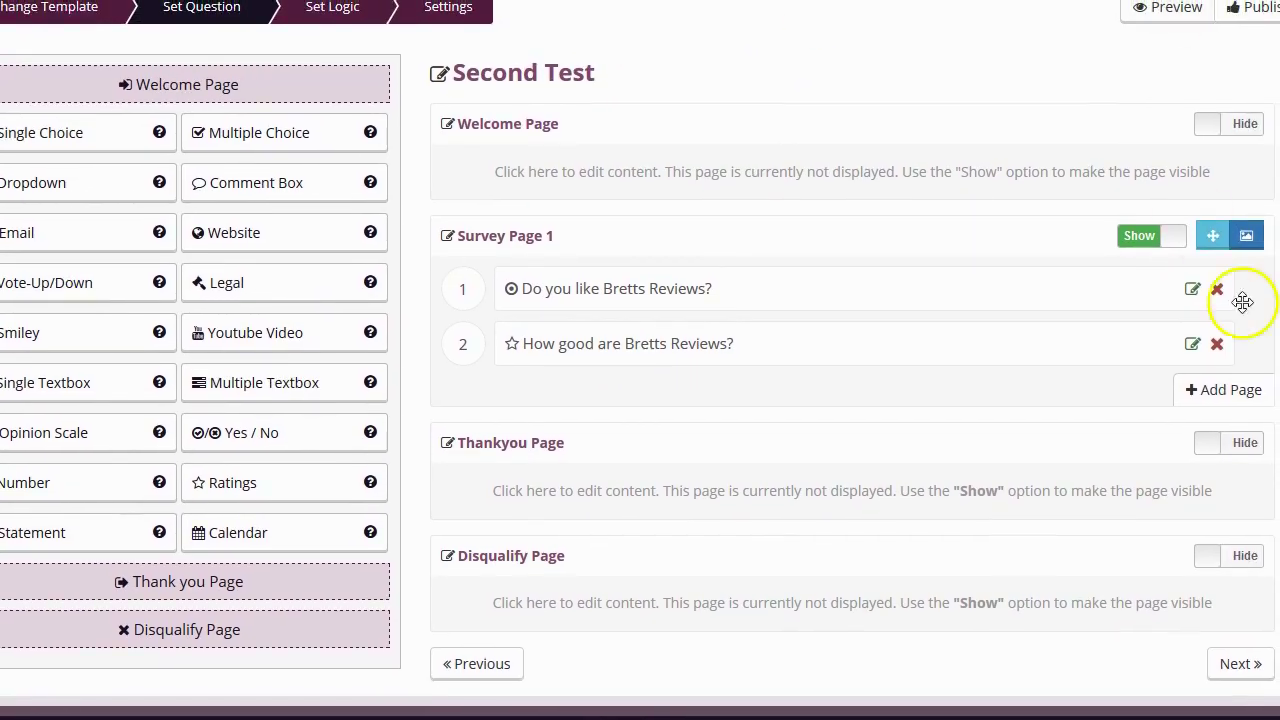
{"action": "left_click", "coordinate": [1221, 395]}
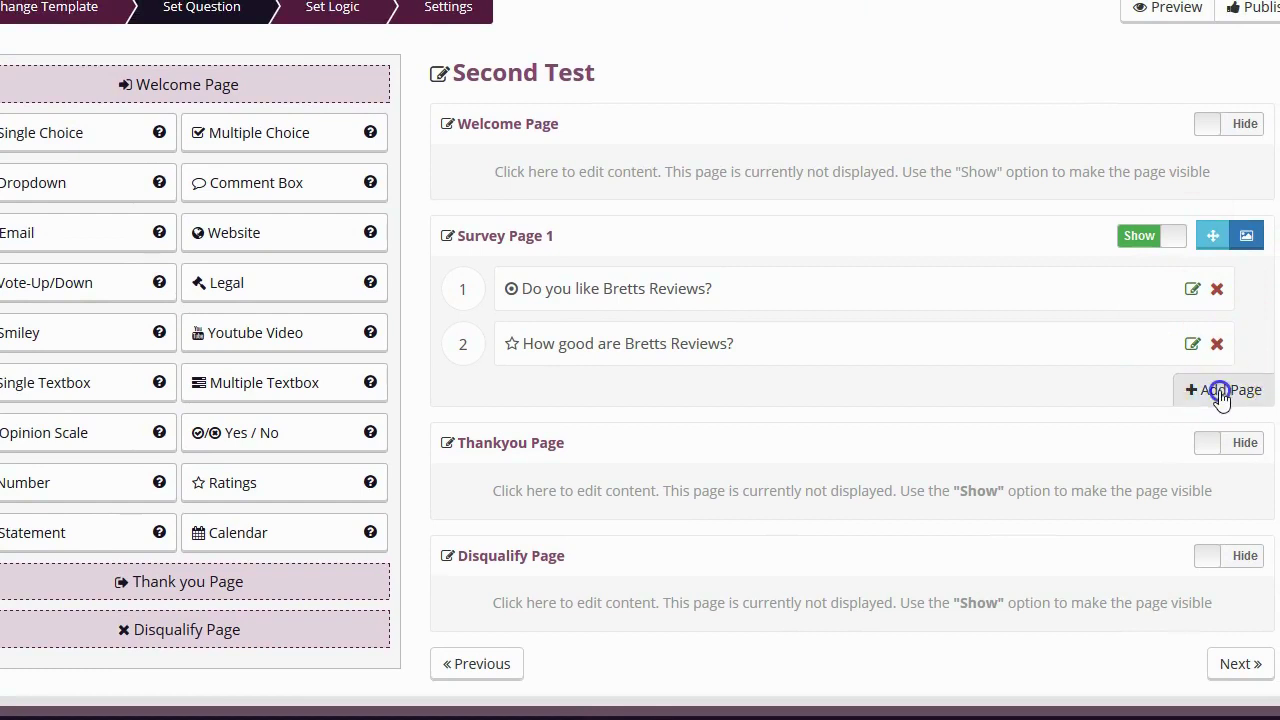
{"action": "scroll", "coordinate": [1221, 395], "scroll_direction": "down", "scroll_amount": 2}
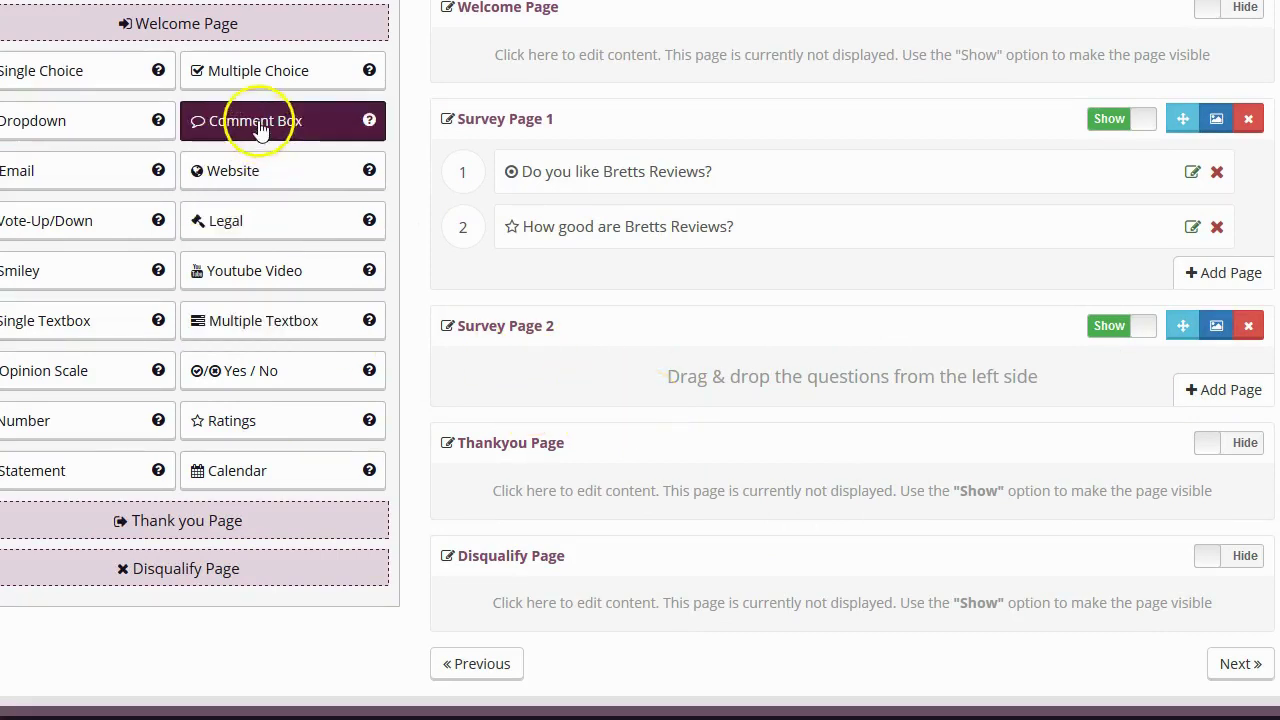
Drop a Comment Box onto Survey Page 2 worded 'Give Brett Feedback' and save it
{"action": "left_click_drag", "start_coordinate": [250, 123], "coordinate": [632, 423]}
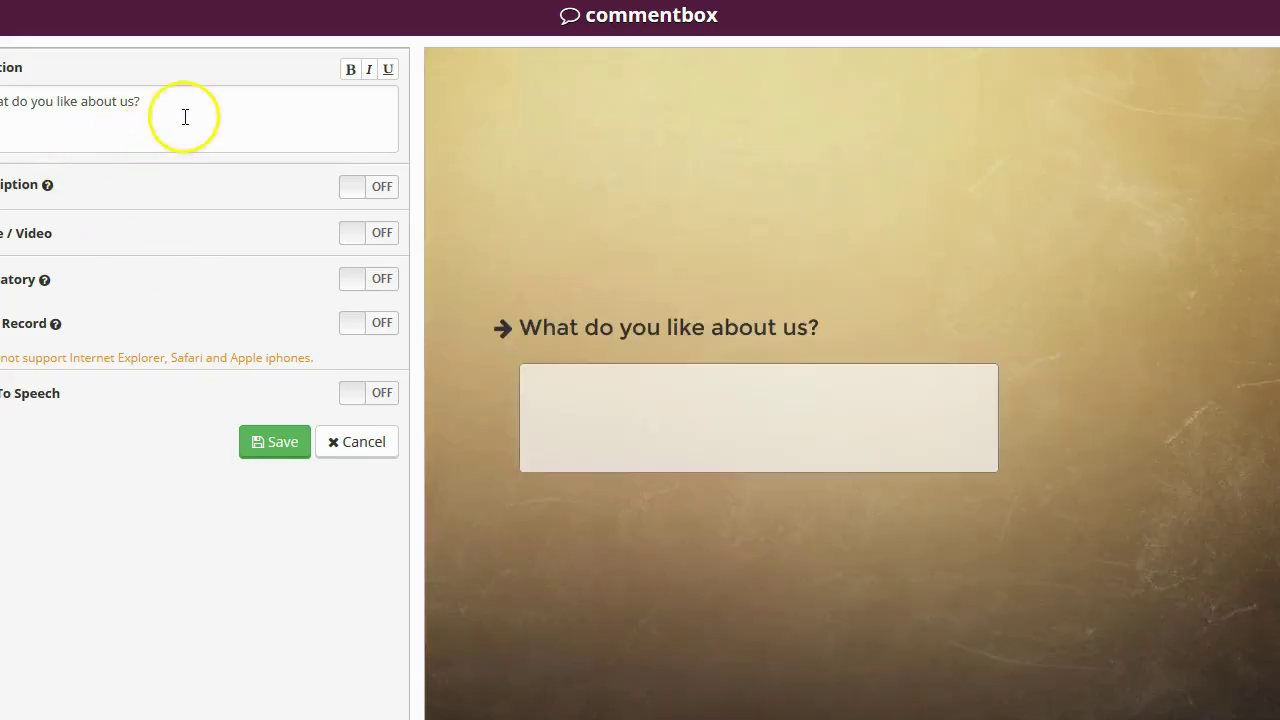
{"action": "left_click_drag", "start_coordinate": [186, 114], "coordinate": [0, 101]}
{"action": "type", "text": "Give Brett "}
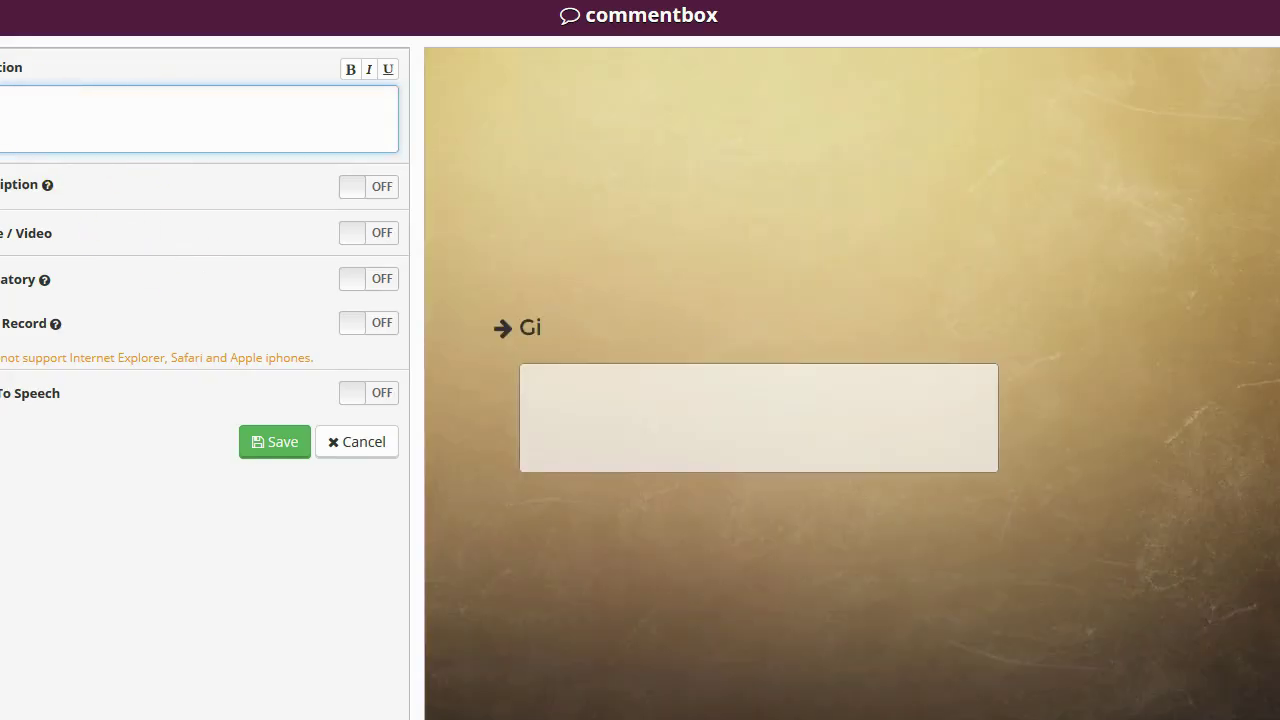
{"action": "type", "text": "Feedback"}
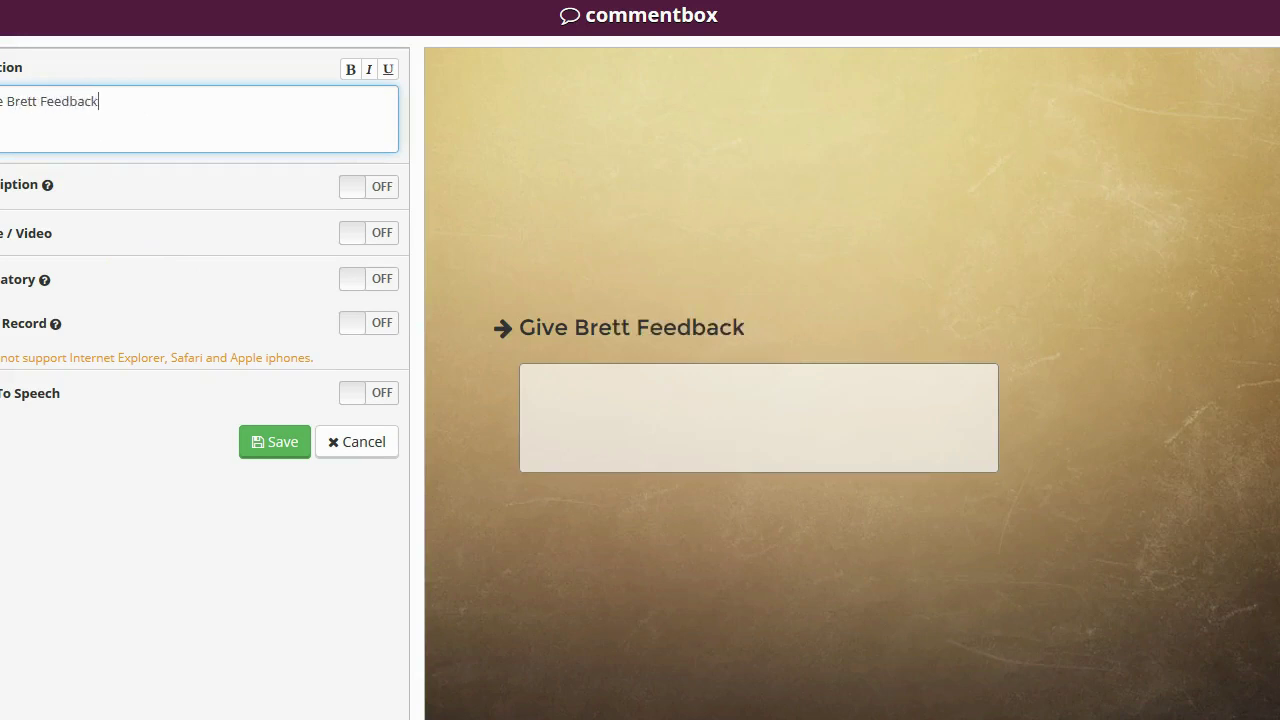
{"action": "left_click", "coordinate": [284, 458]}
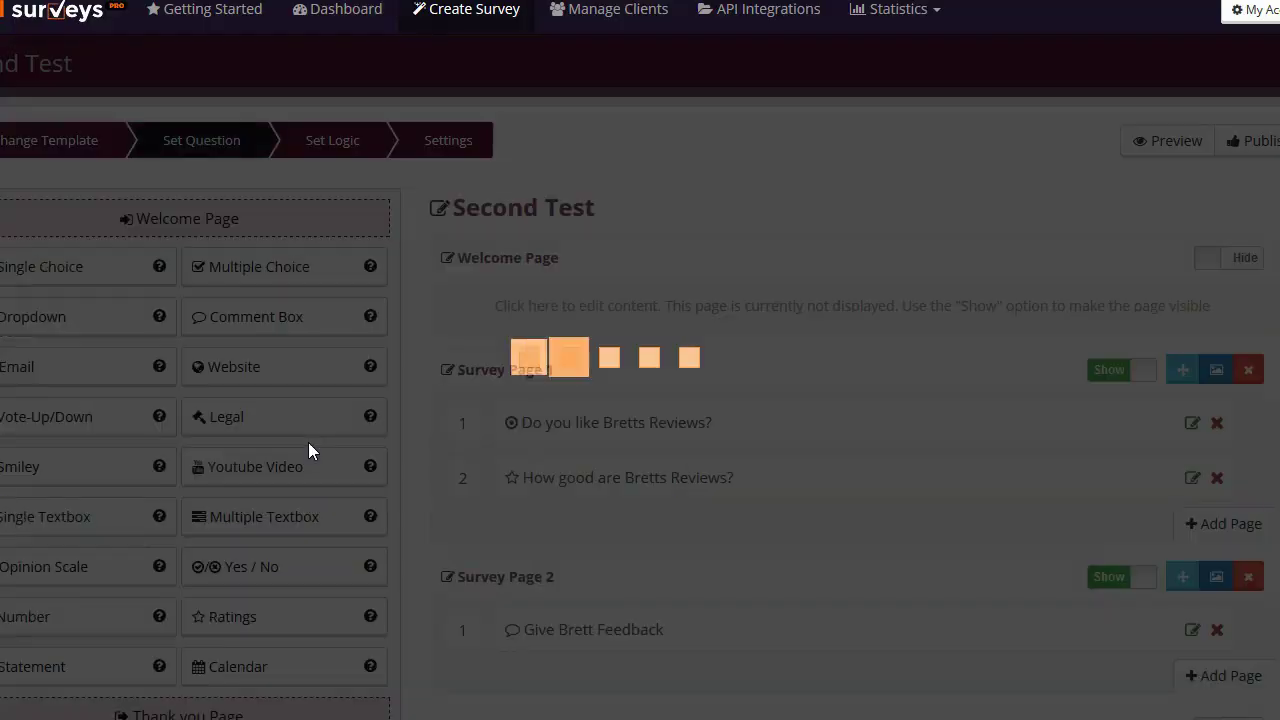
Swap 'Give Brett Feedback' onto Page 1 and 'Do you like Bretts Reviews?' onto Page 2, then open Set Logic
{"action": "scroll", "coordinate": [794, 349], "scroll_direction": "down", "scroll_amount": 2}
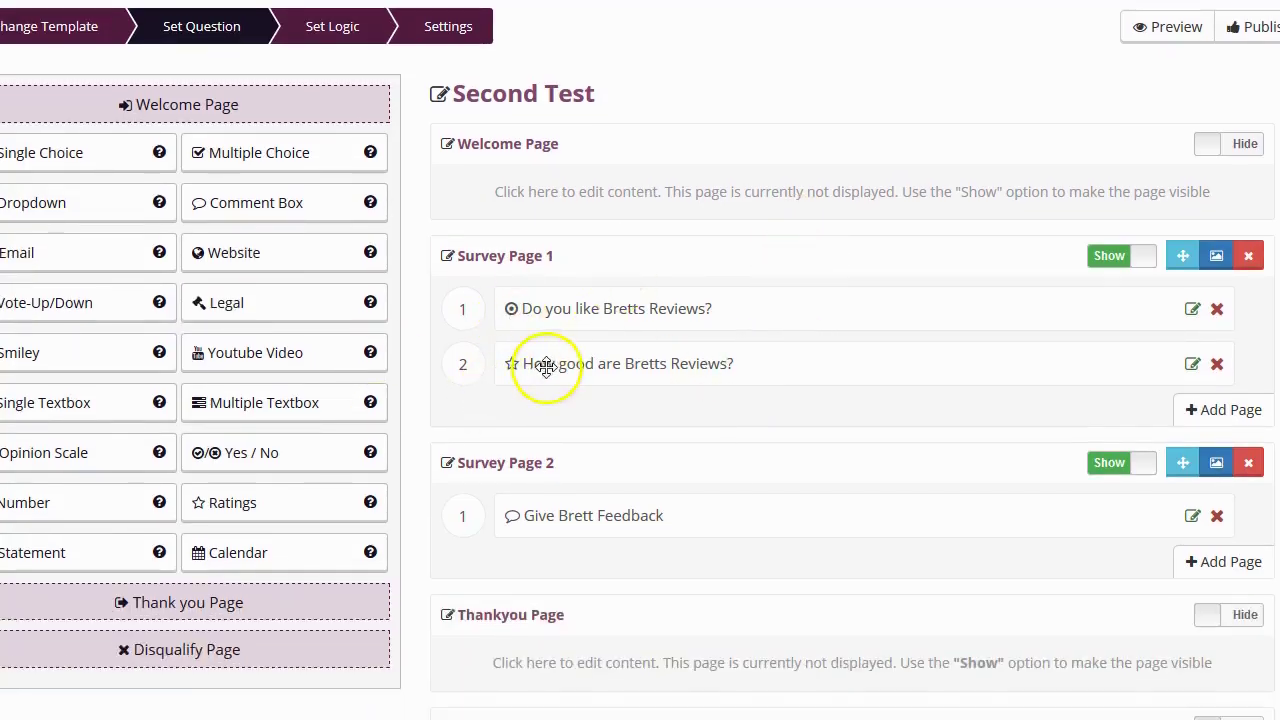
{"action": "scroll", "coordinate": [571, 354], "scroll_direction": "down", "scroll_amount": 2}
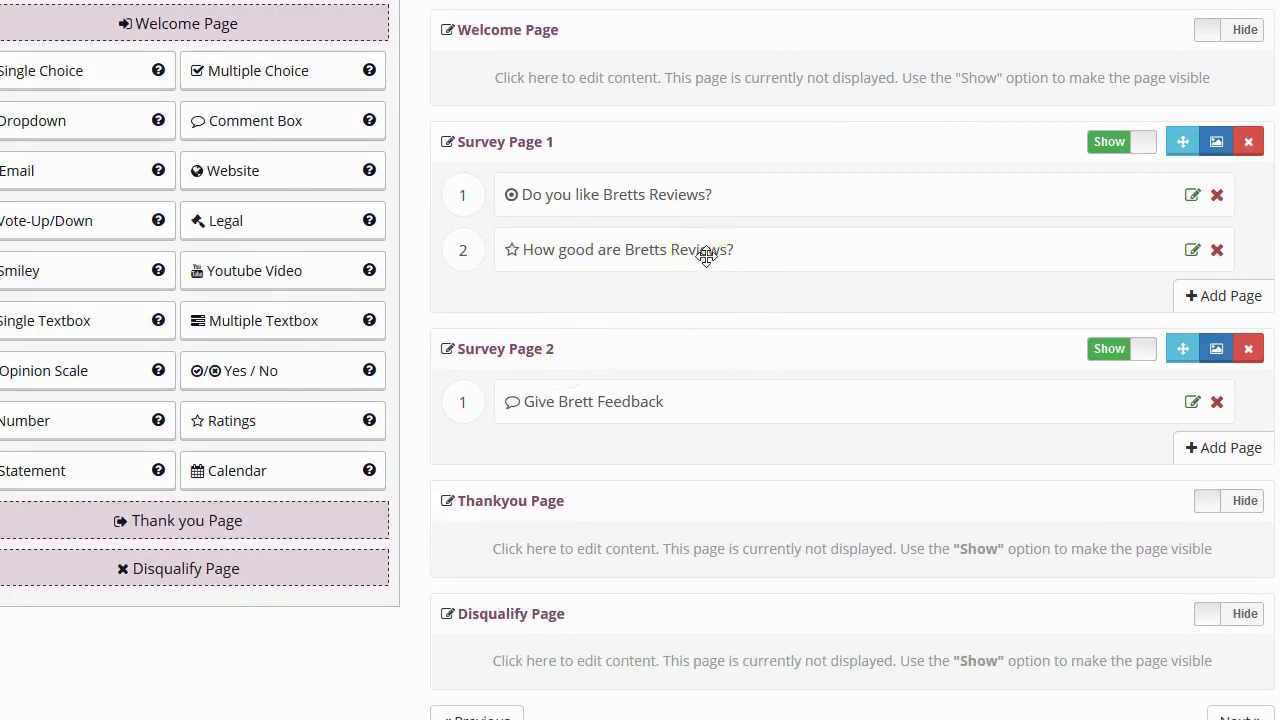
{"action": "mouse_move", "coordinate": [706, 254]}
{"action": "left_mouse_down"}
{"action": "mouse_move", "coordinate": [734, 249]}
{"action": "mouse_move", "coordinate": [727, 218]}
{"action": "mouse_move", "coordinate": [700, 203]}
{"action": "mouse_move", "coordinate": [723, 214]}
{"action": "mouse_move", "coordinate": [703, 240]}
{"action": "left_mouse_up"}
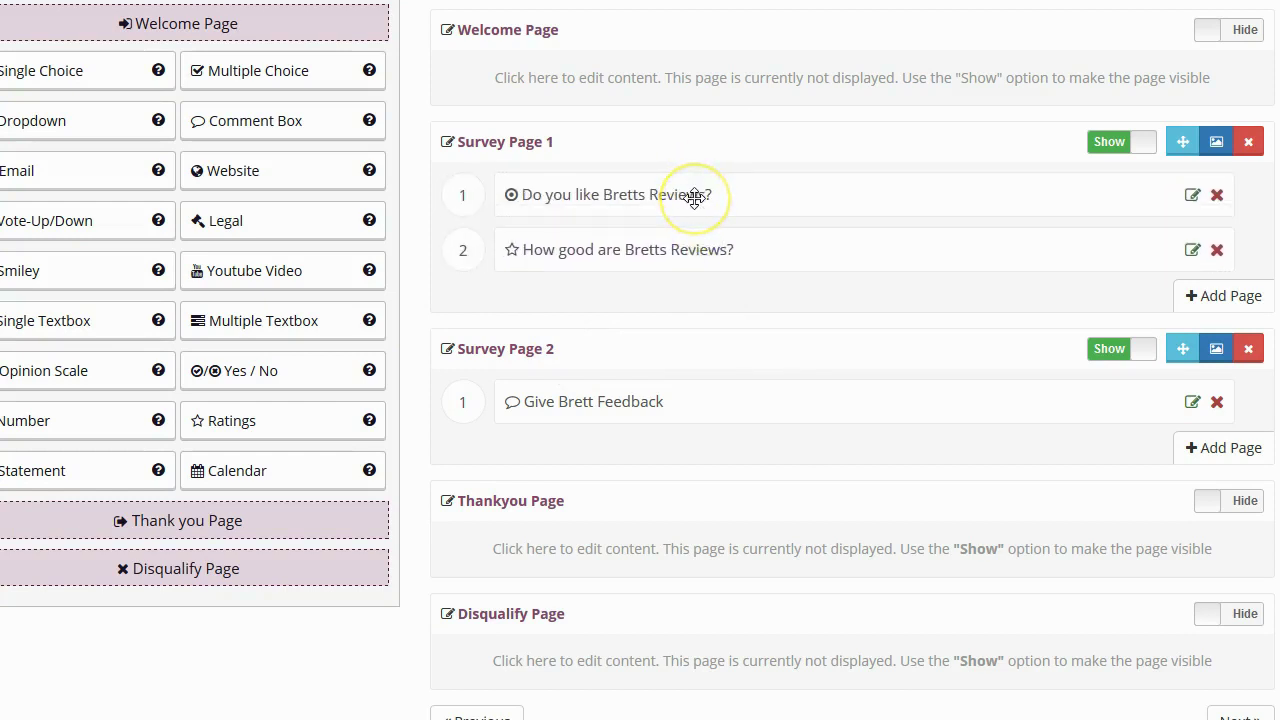
{"action": "left_click_drag", "start_coordinate": [694, 197], "coordinate": [627, 410]}
{"action": "left_click_drag", "start_coordinate": [629, 355], "coordinate": [689, 209]}
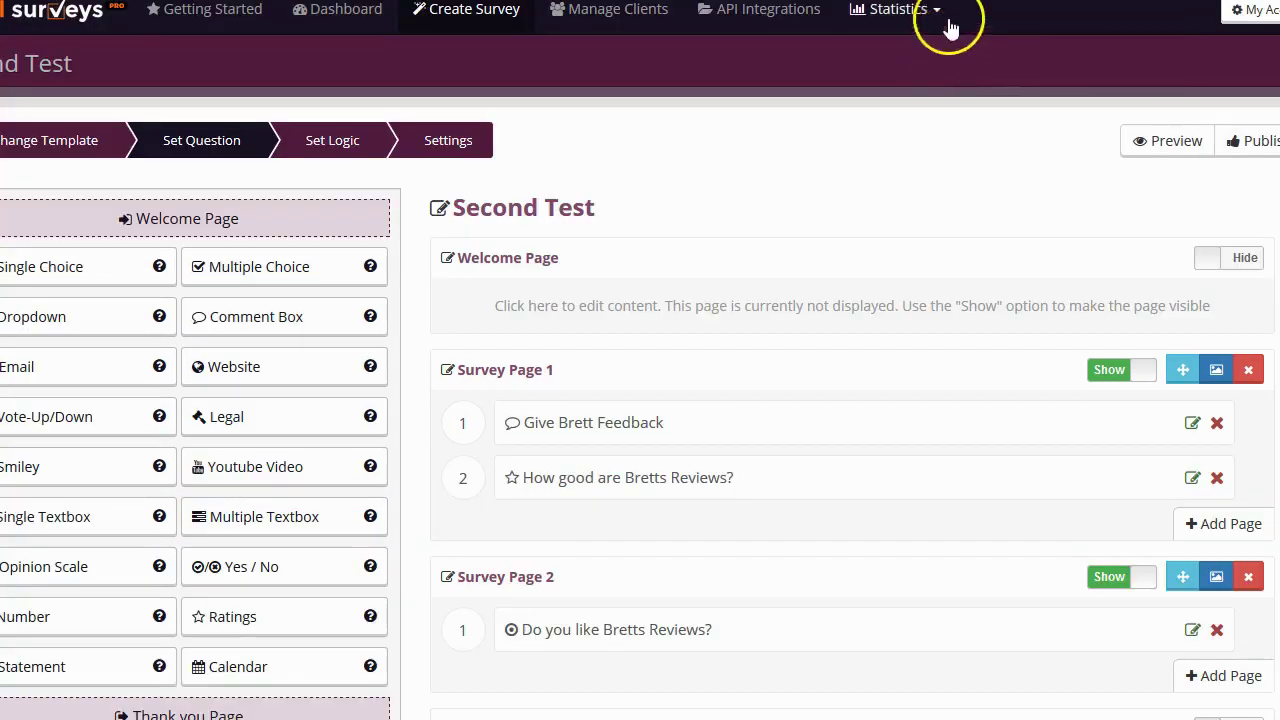
{"action": "left_click", "coordinate": [341, 155]}
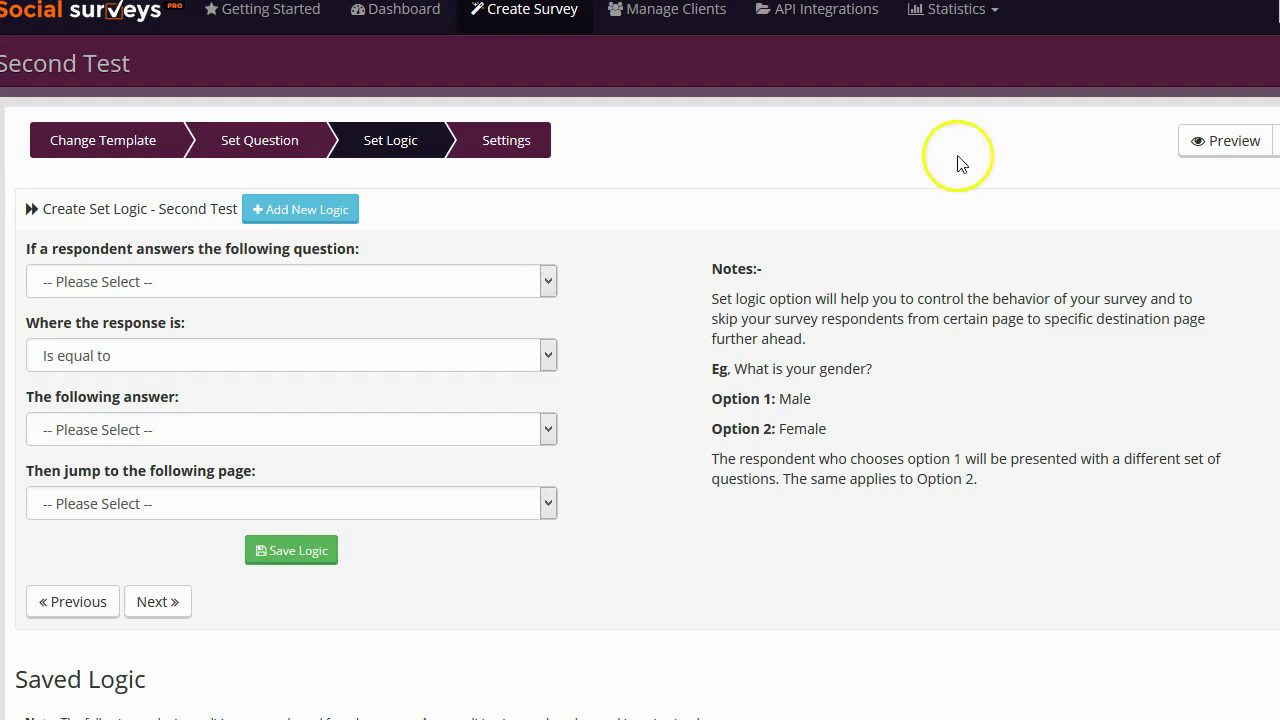
Base the logic rule on 'Do you like Bretts Reviews?' and check its empty jump-to page list
{"action": "left_click", "coordinate": [531, 281]}
{"action": "left_click", "coordinate": [424, 329]}
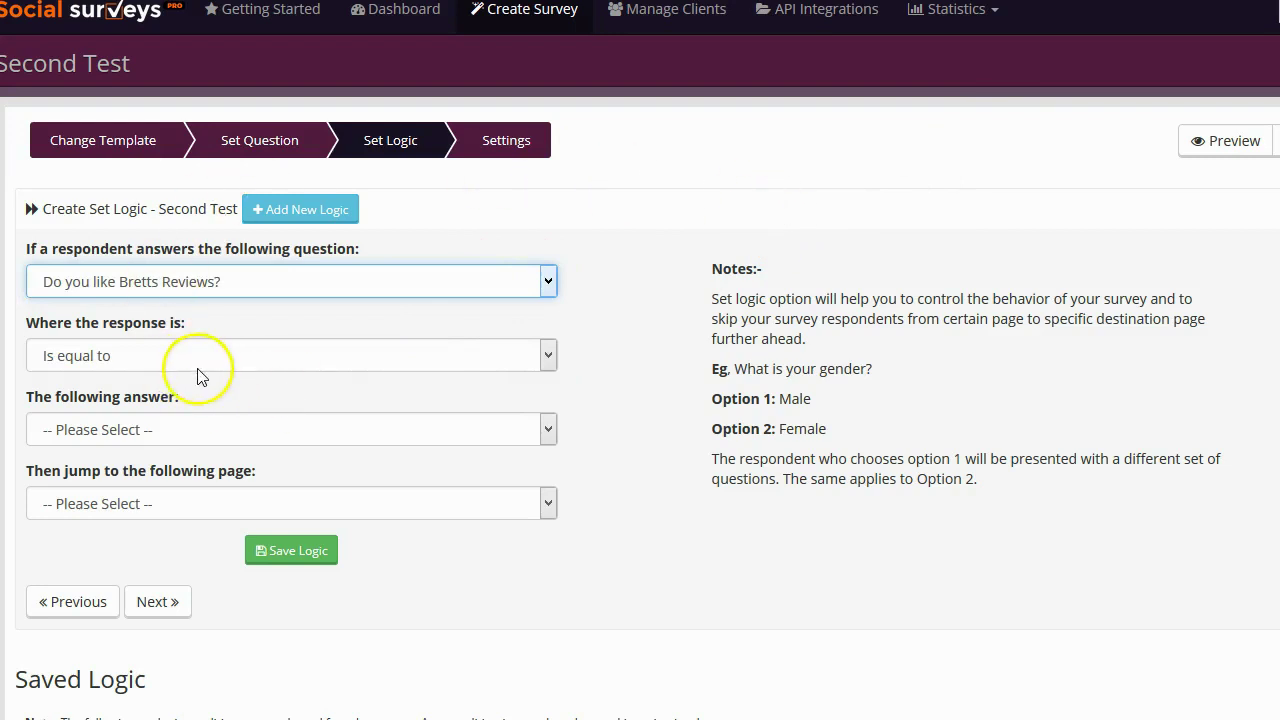
{"action": "left_click", "coordinate": [284, 364]}
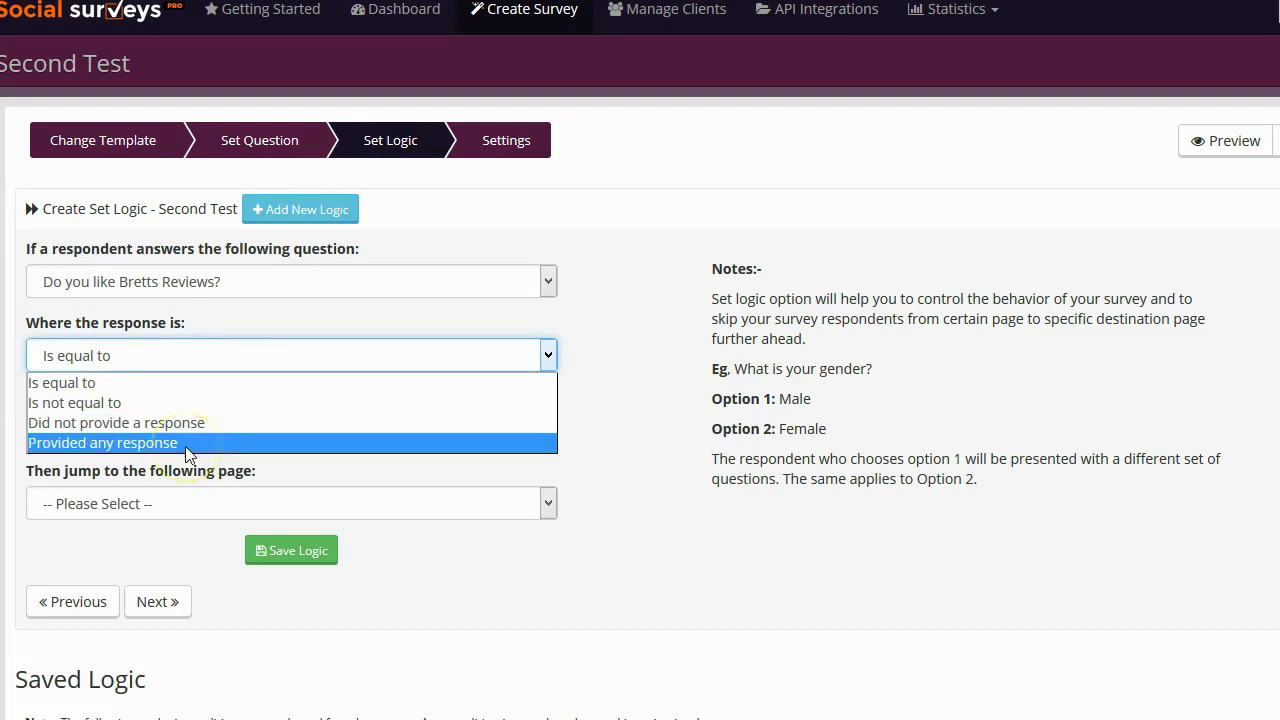
{"action": "left_click", "coordinate": [486, 509]}
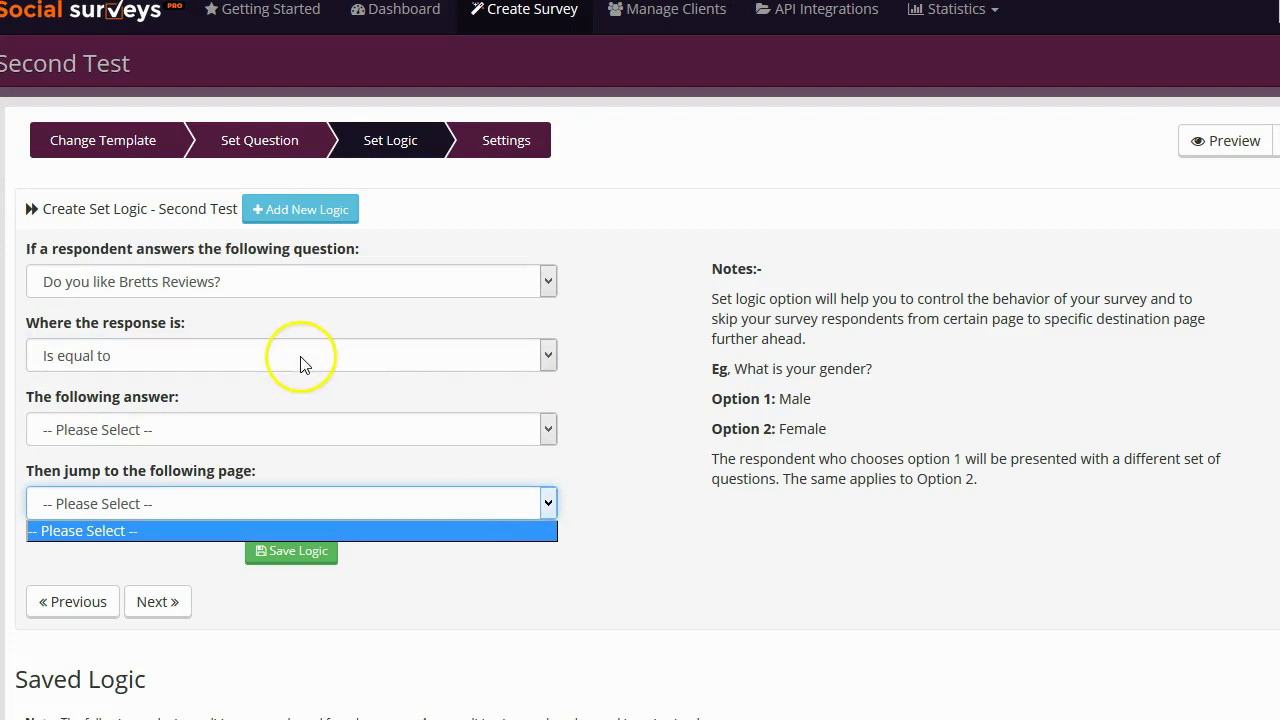
{"action": "left_click", "coordinate": [551, 220]}
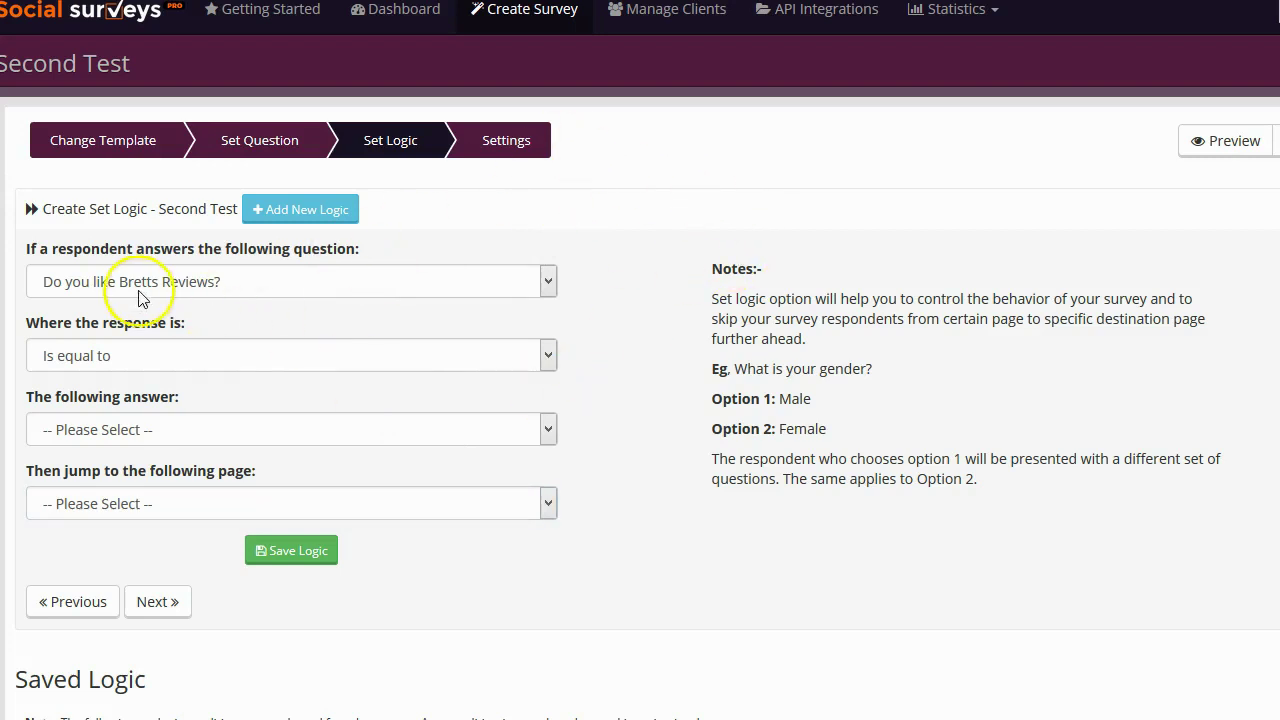
Make the rule match responses 'Is not equal to' 'Yes', then check the empty destination page list
{"action": "left_click", "coordinate": [287, 354]}
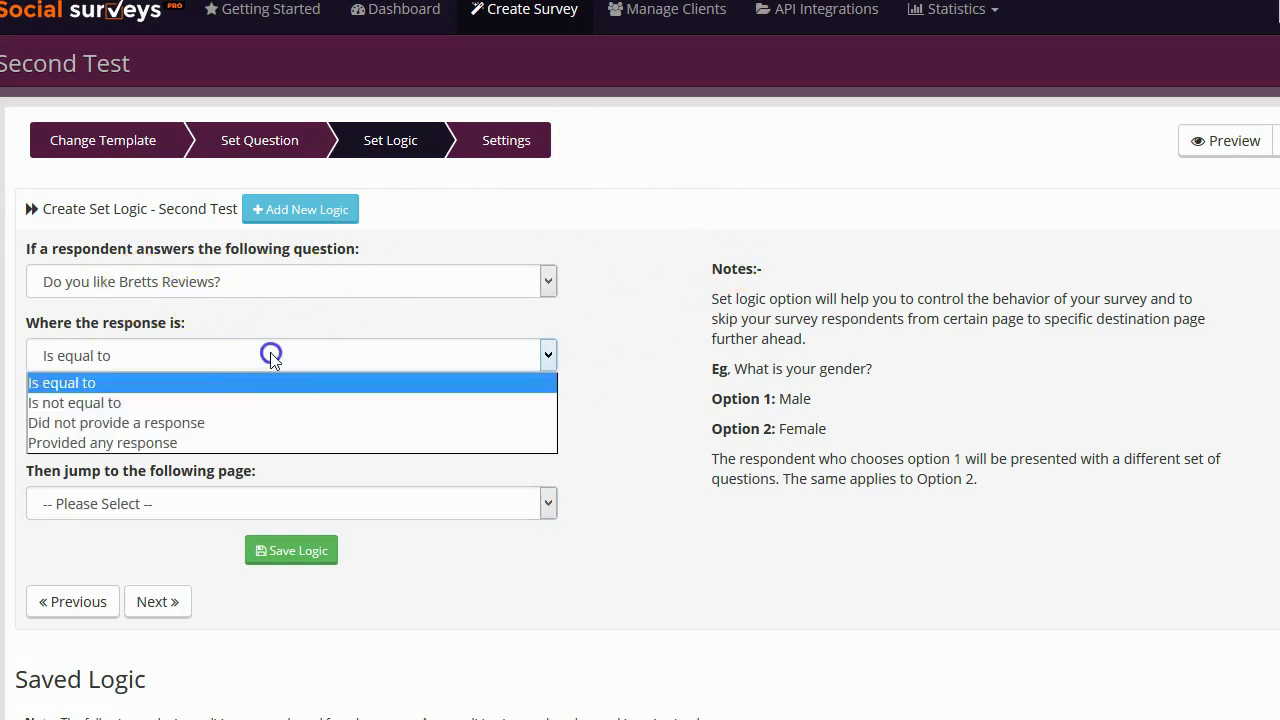
{"action": "left_click", "coordinate": [237, 400]}
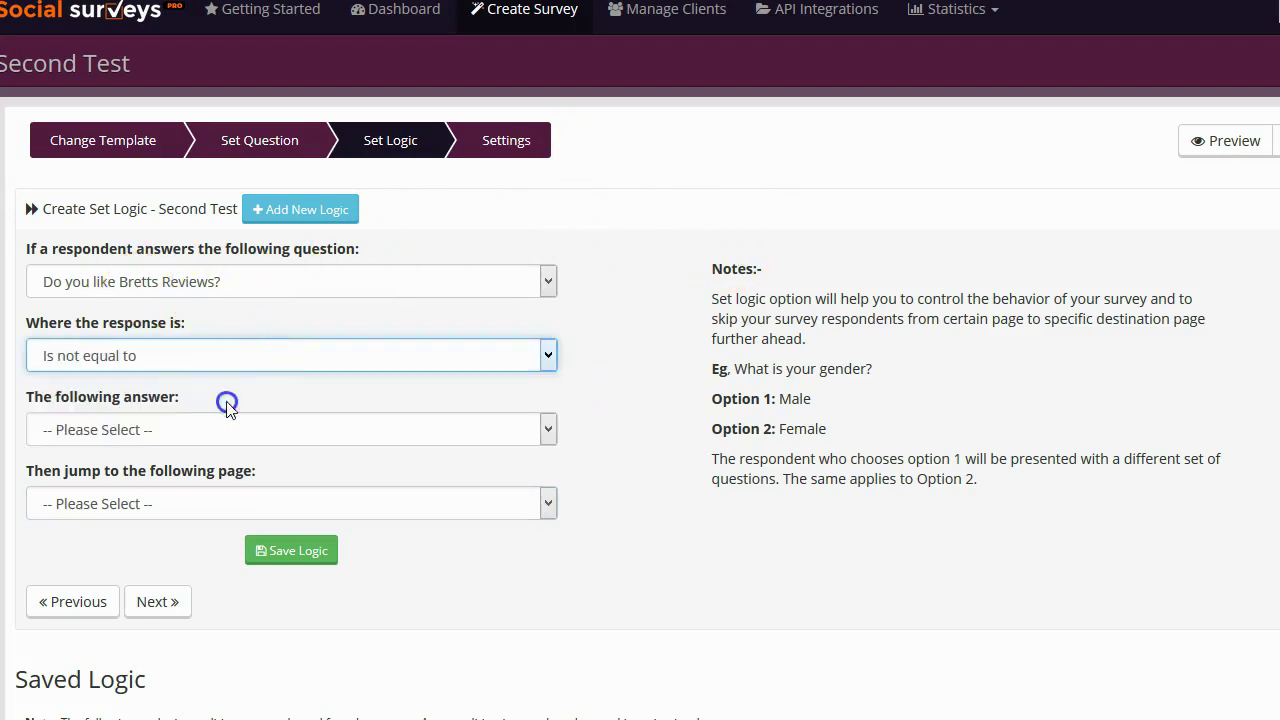
{"action": "left_click", "coordinate": [337, 432]}
{"action": "left_click", "coordinate": [294, 479]}
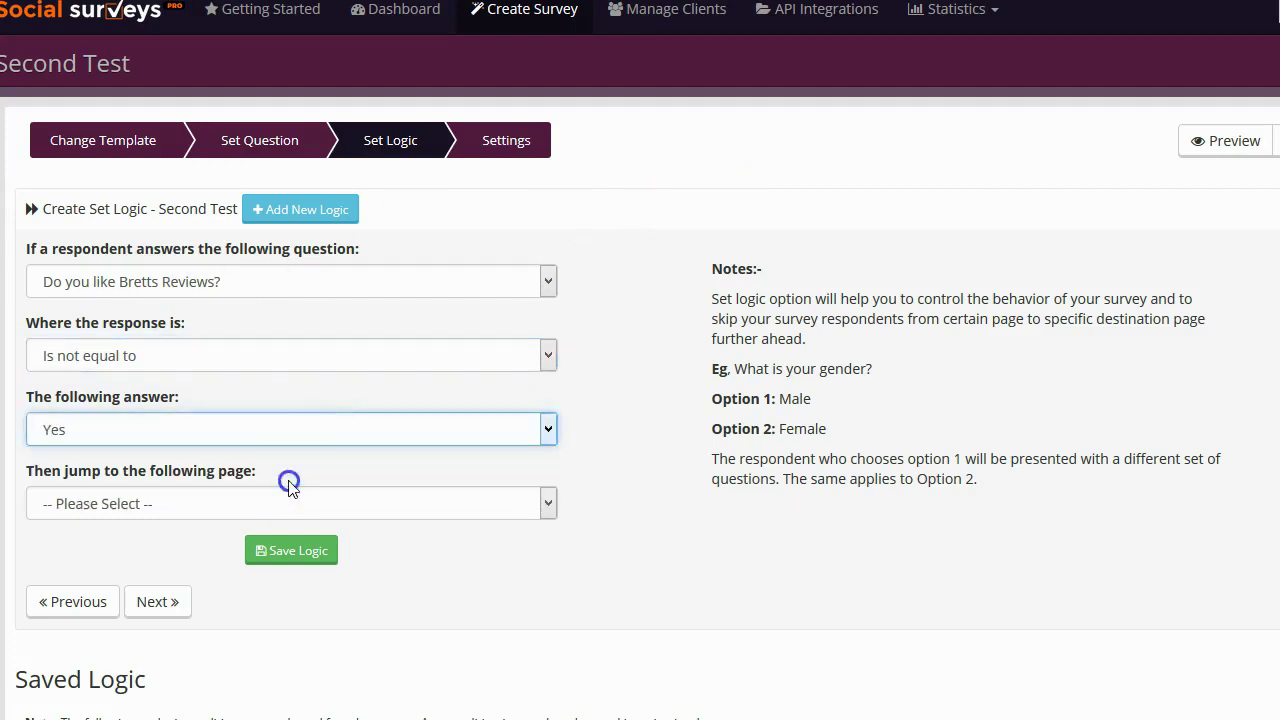
{"action": "left_click", "coordinate": [192, 505]}
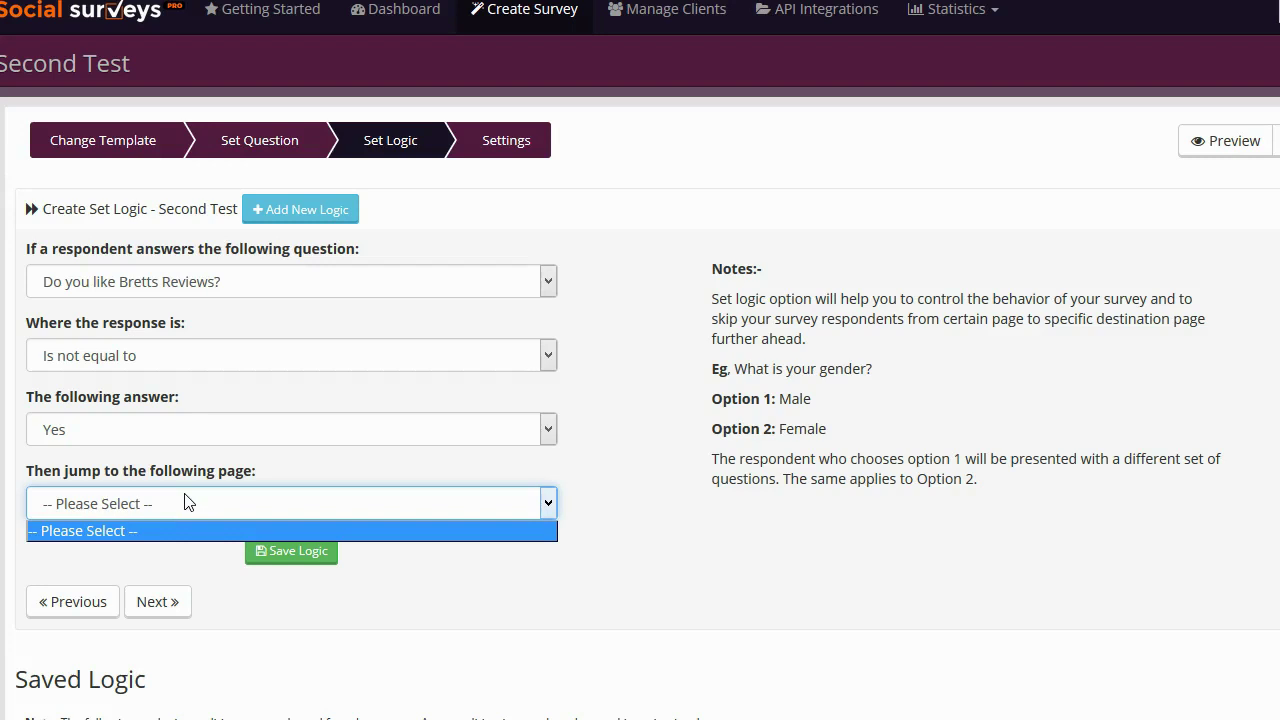
{"action": "left_click", "coordinate": [978, 71]}
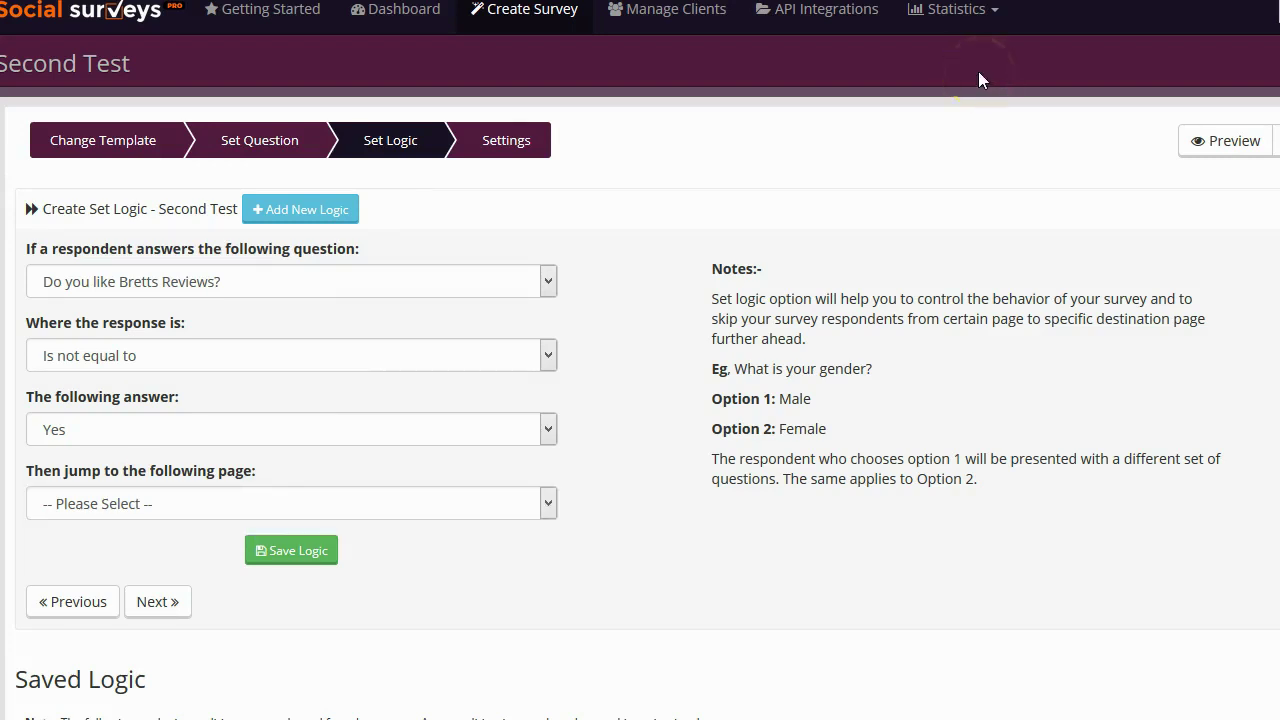
Review the Basic, Timer Based, Schedule, Geo Based, Autoresponder and Language settings sections in turn
{"action": "left_click", "coordinate": [516, 152]}
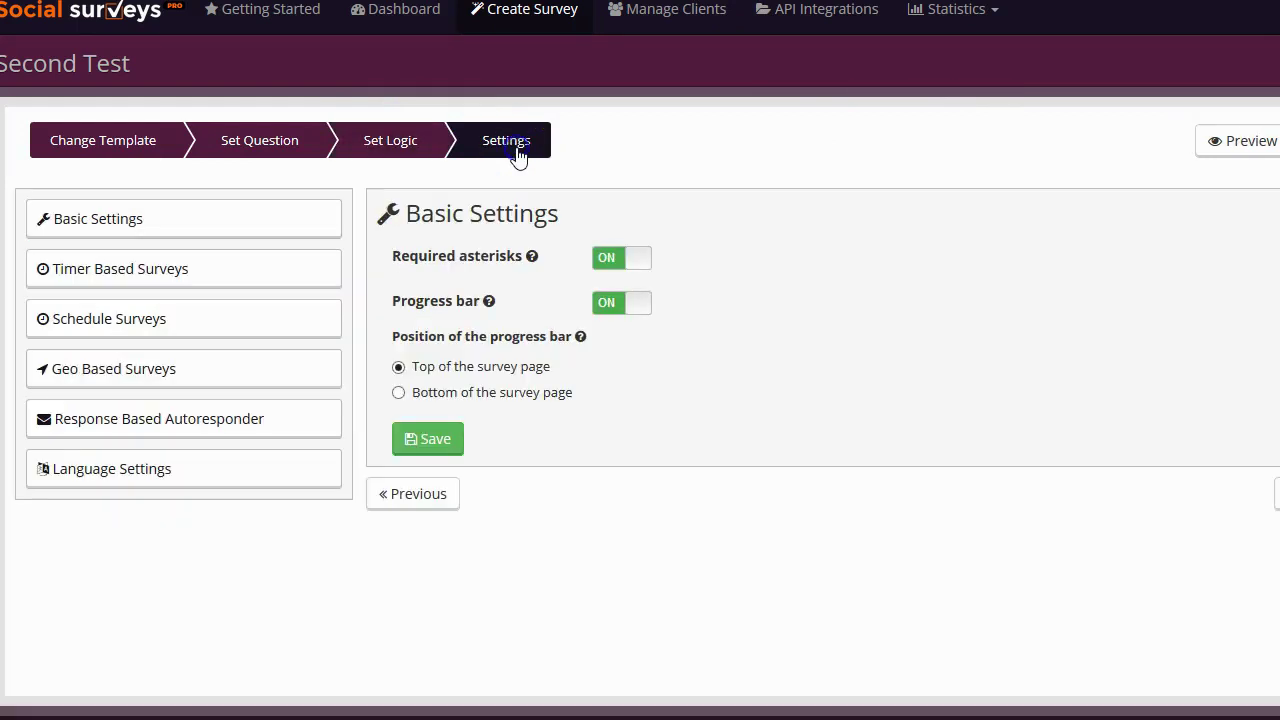
{"action": "left_click", "coordinate": [268, 224]}
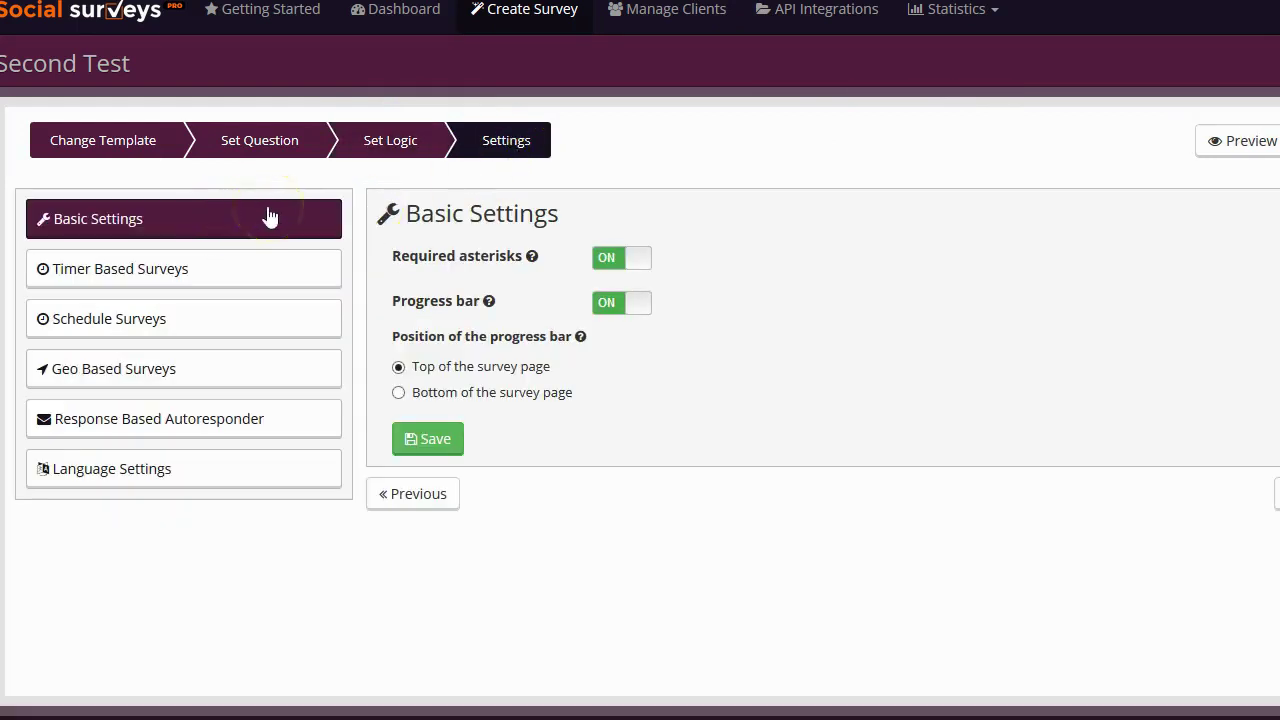
{"action": "left_click", "coordinate": [650, 294]}
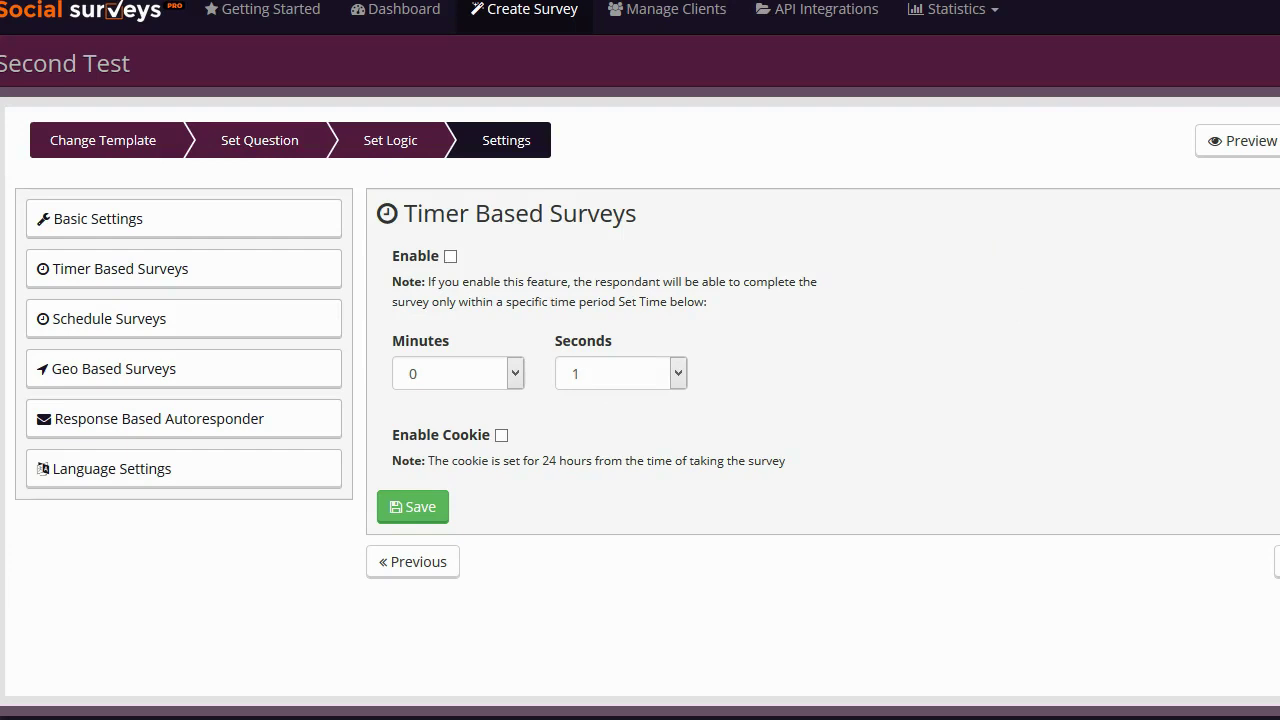
{"action": "left_click", "coordinate": [203, 321]}
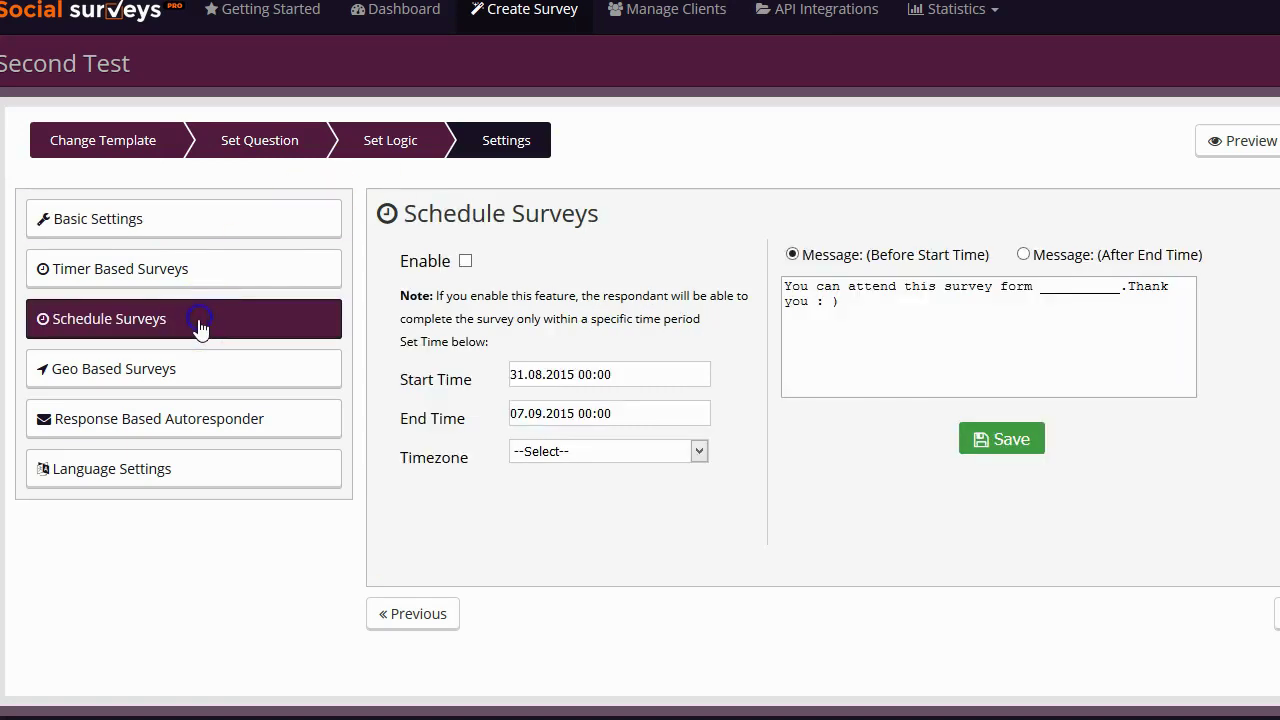
{"action": "left_click", "coordinate": [169, 368]}
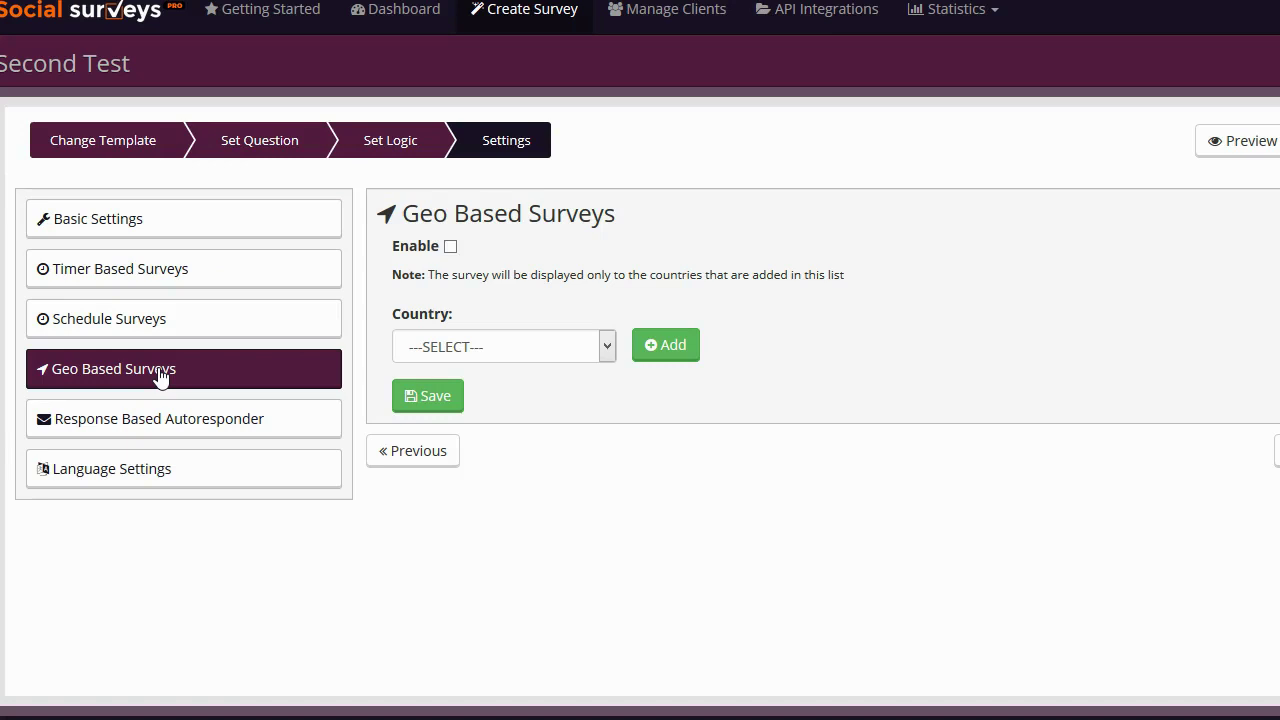
{"action": "left_click", "coordinate": [160, 418]}
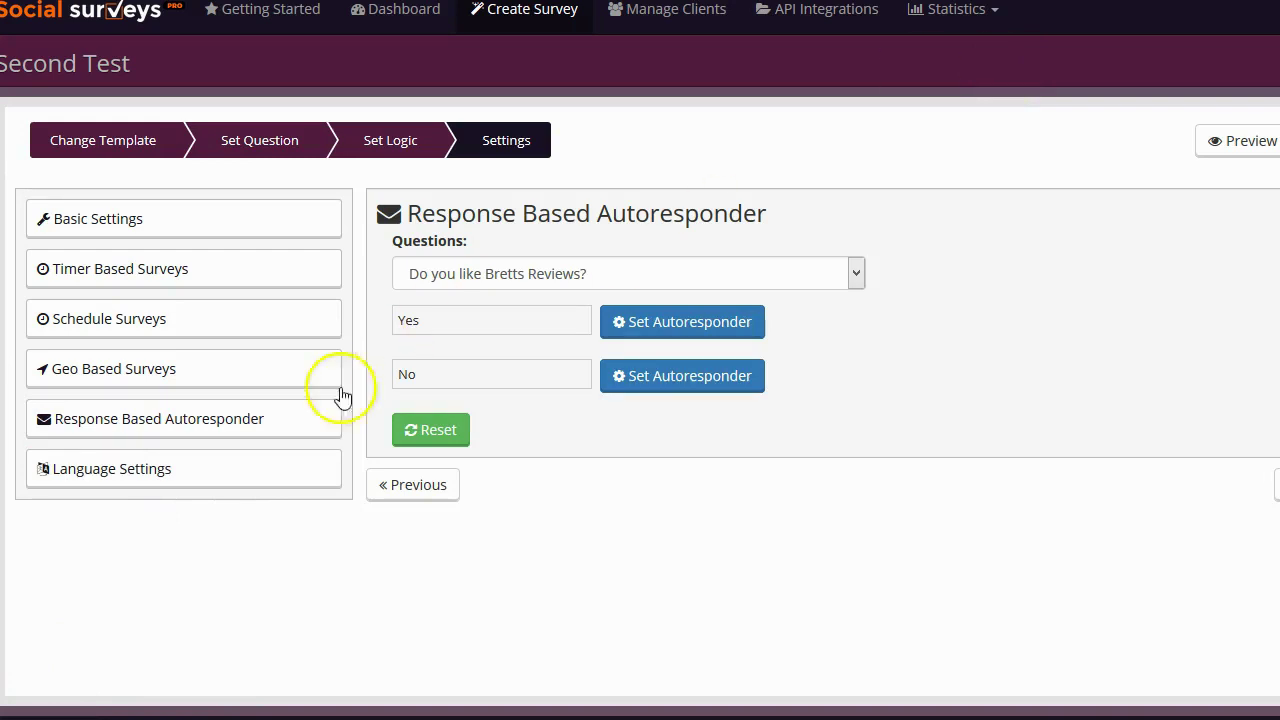
{"action": "left_click", "coordinate": [228, 470]}
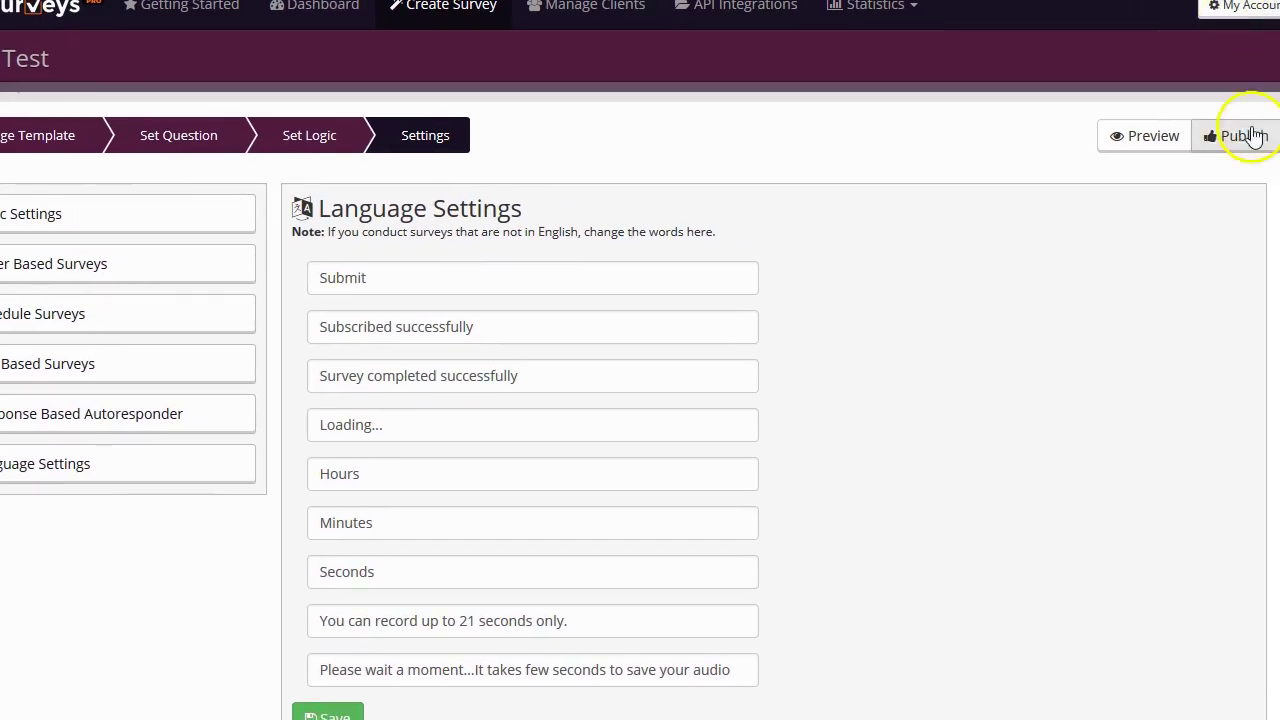
Publish the Second Test survey to reach its Share step
{"action": "left_click", "coordinate": [1241, 136]}
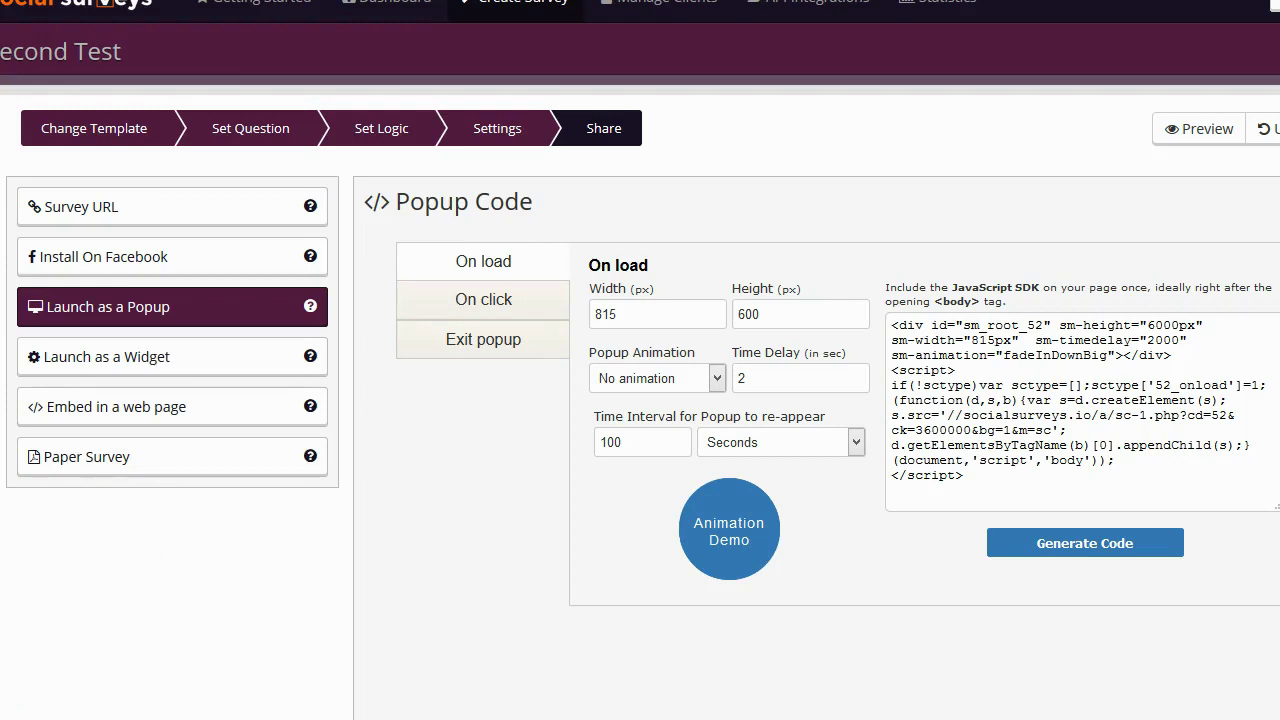
Show Second Test's web-page embed code and download the survey as HTML
{"action": "left_click", "coordinate": [248, 426]}
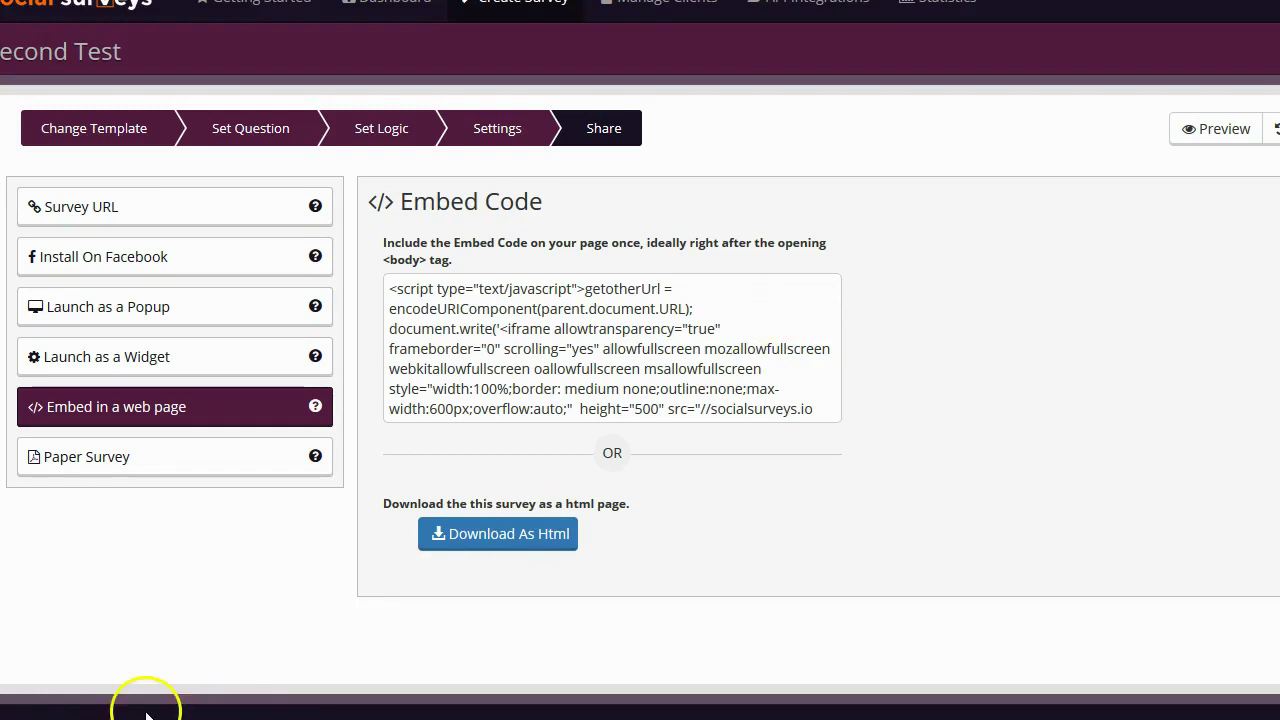
{"action": "left_click", "coordinate": [563, 545]}
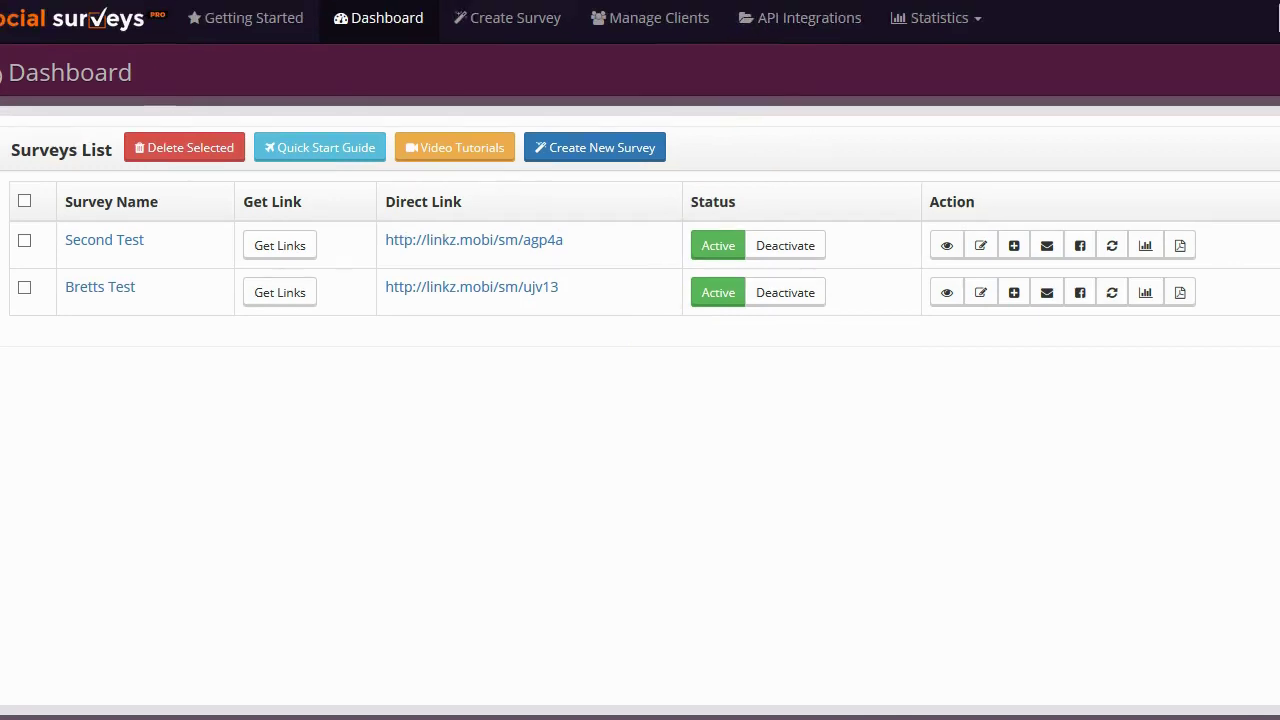
Show Survey Statistics for Bretts Test and scroll through its per-answer results
{"action": "left_click", "coordinate": [938, 28]}
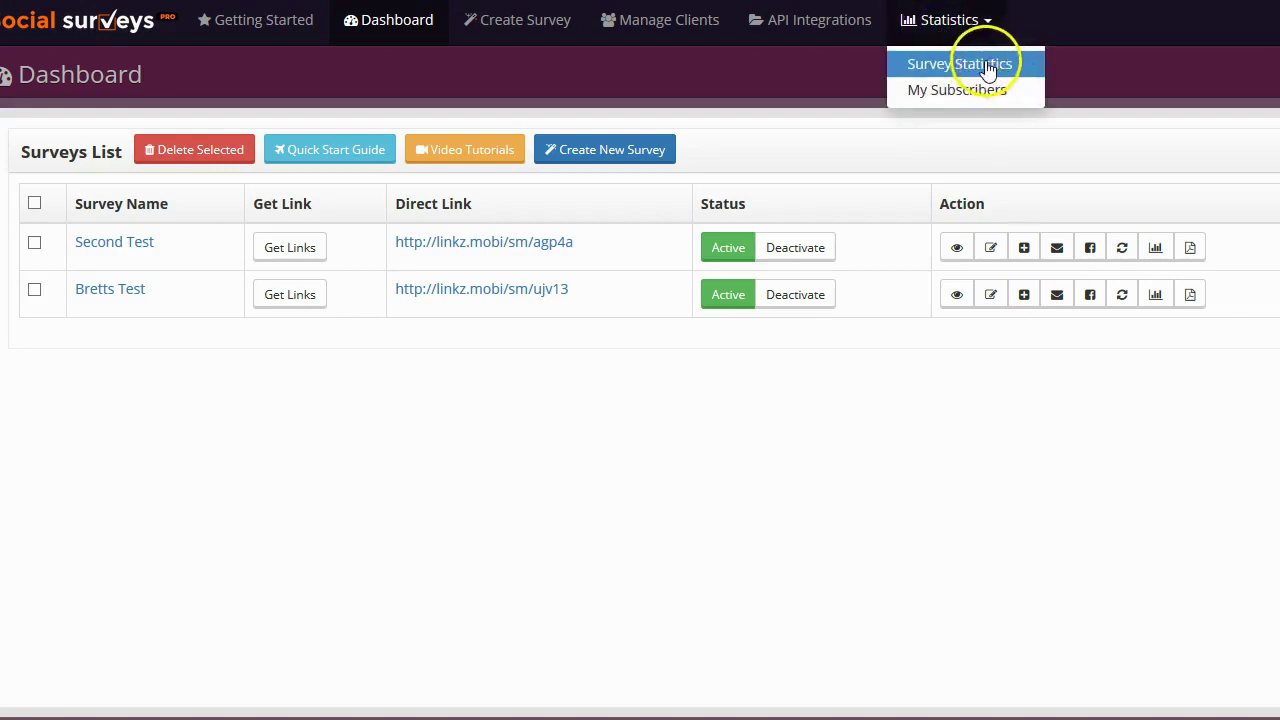
{"action": "left_click", "coordinate": [985, 66]}
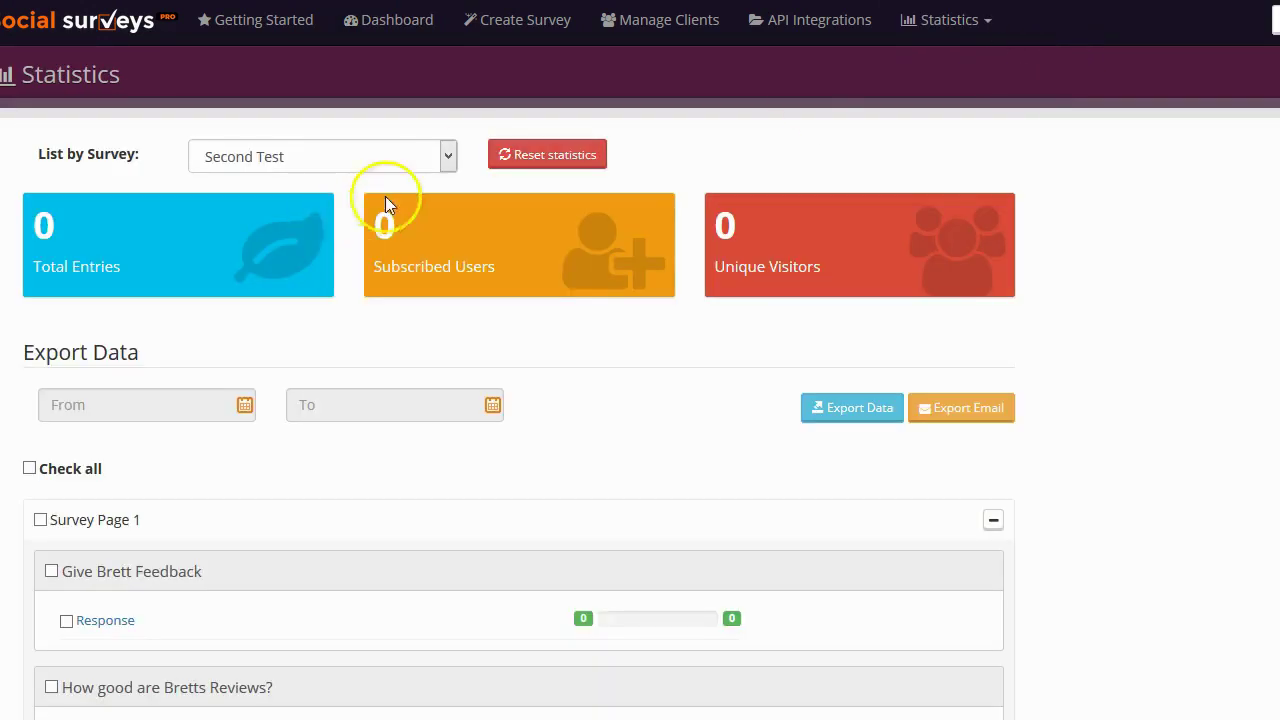
{"action": "left_click", "coordinate": [445, 156]}
{"action": "left_click", "coordinate": [389, 202]}
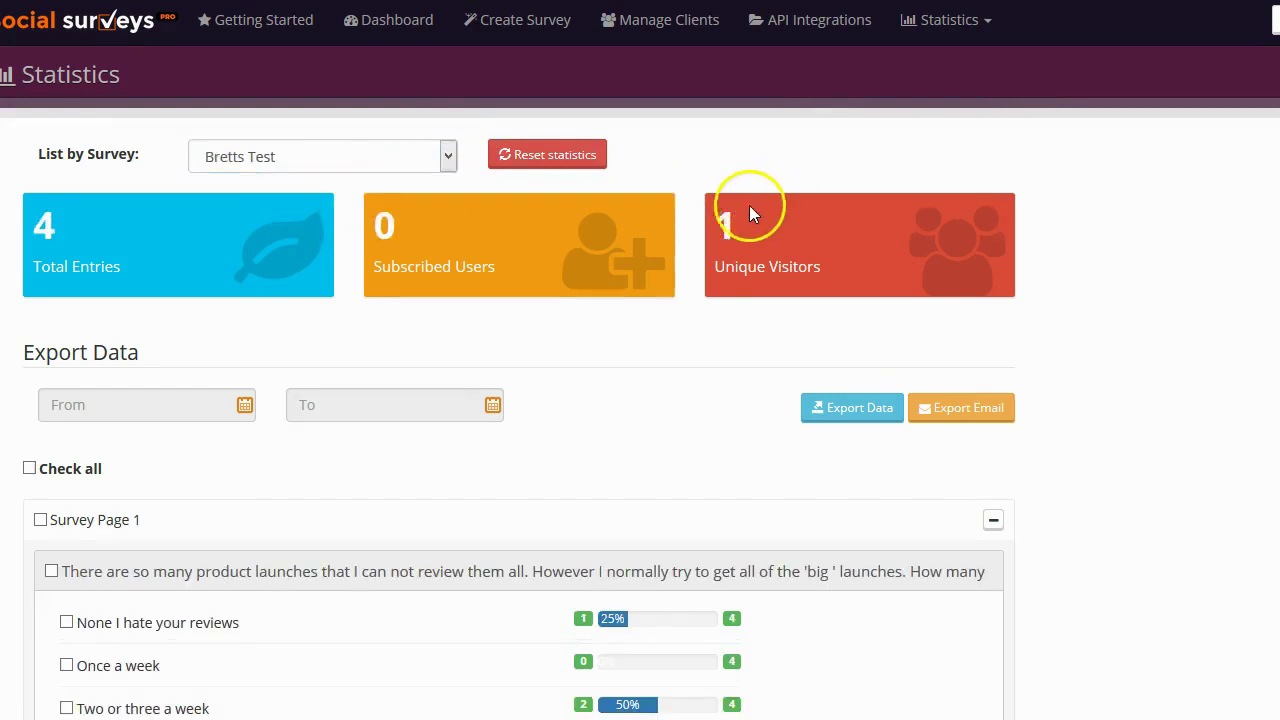
{"action": "scroll", "coordinate": [755, 197], "scroll_direction": "down", "scroll_amount": 3}
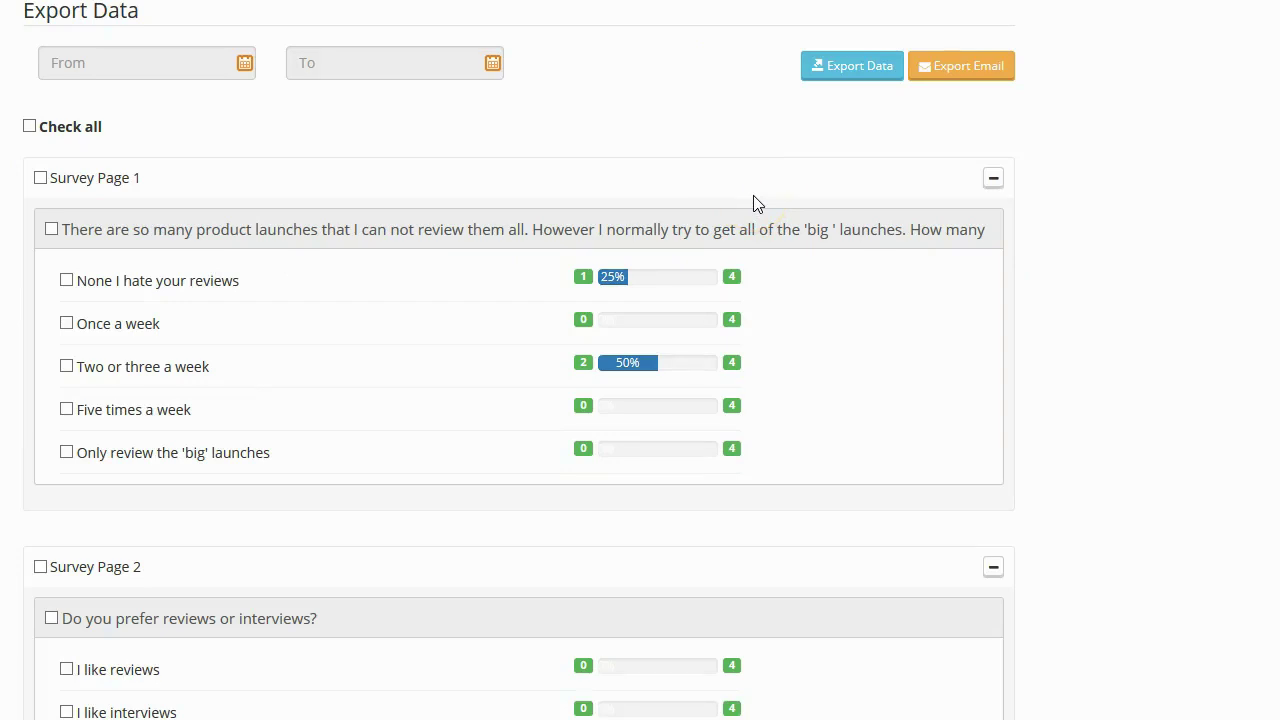
{"action": "scroll", "coordinate": [717, 287], "scroll_direction": "down", "scroll_amount": 1}
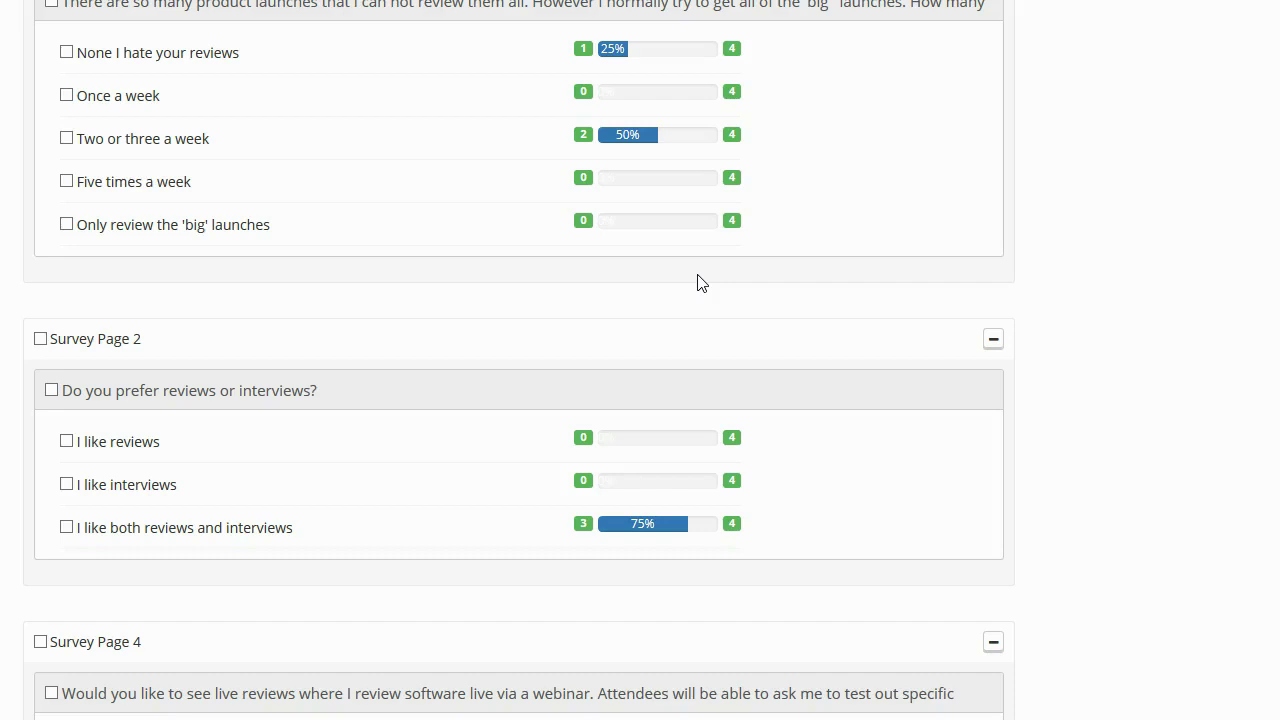
{"action": "scroll", "coordinate": [866, 380], "scroll_direction": "up", "scroll_amount": 2}
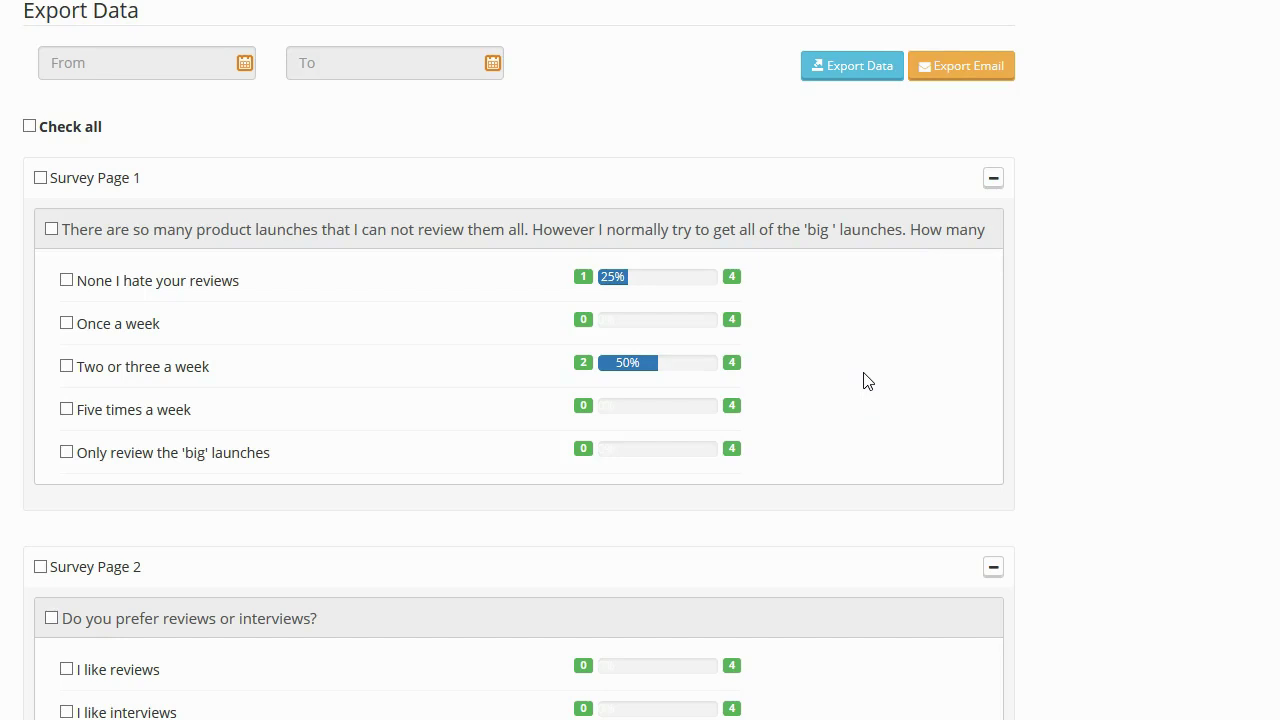
{"action": "scroll", "coordinate": [866, 380], "scroll_direction": "up", "scroll_amount": 3}
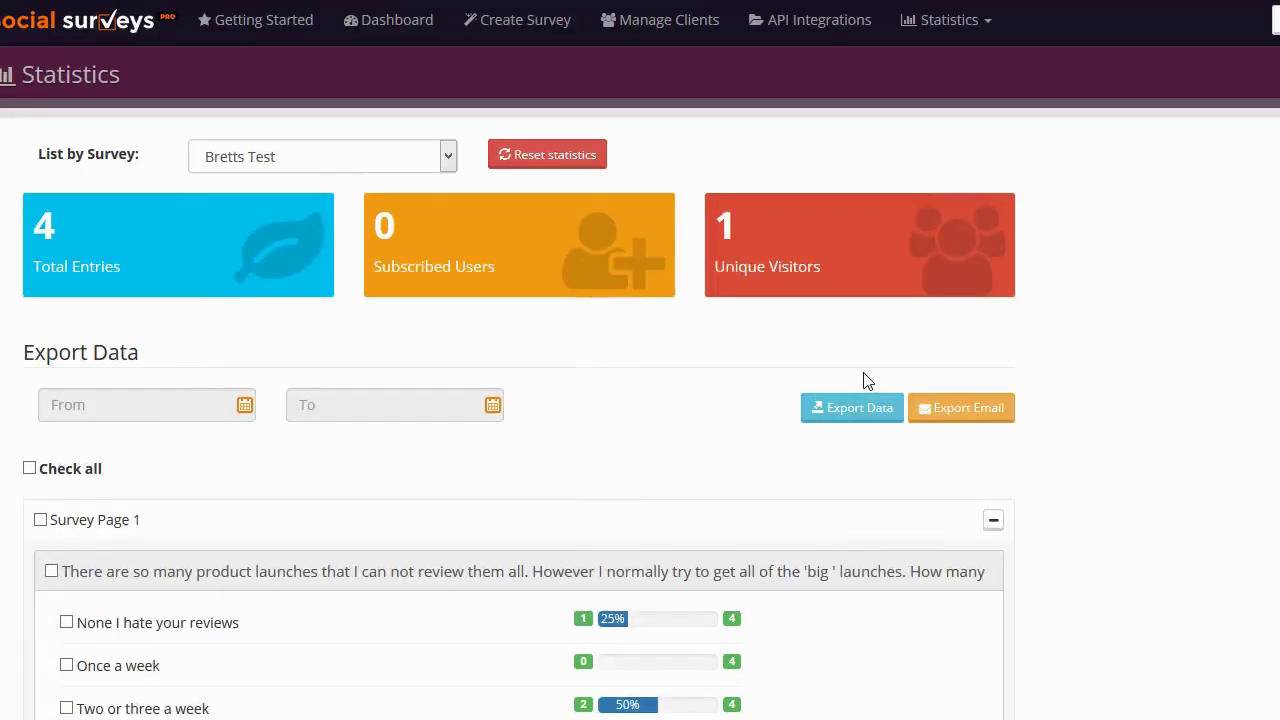
Reset Bretts Test's statistics and confirm, dropping its total entries to 0
{"action": "left_click", "coordinate": [572, 158]}
{"action": "left_click", "coordinate": [872, 106]}
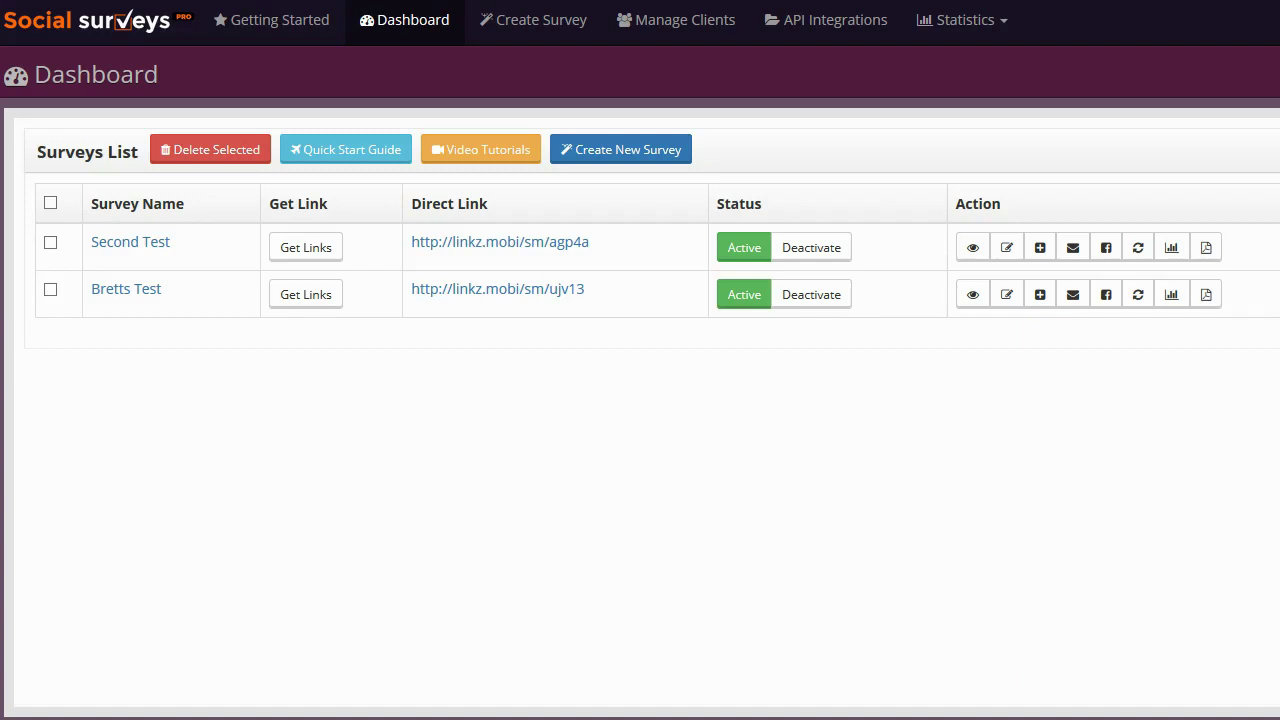
{"action": "mouse_move", "coordinate": [322, 719]}
{"action": "left_click", "coordinate": [105, 588]}
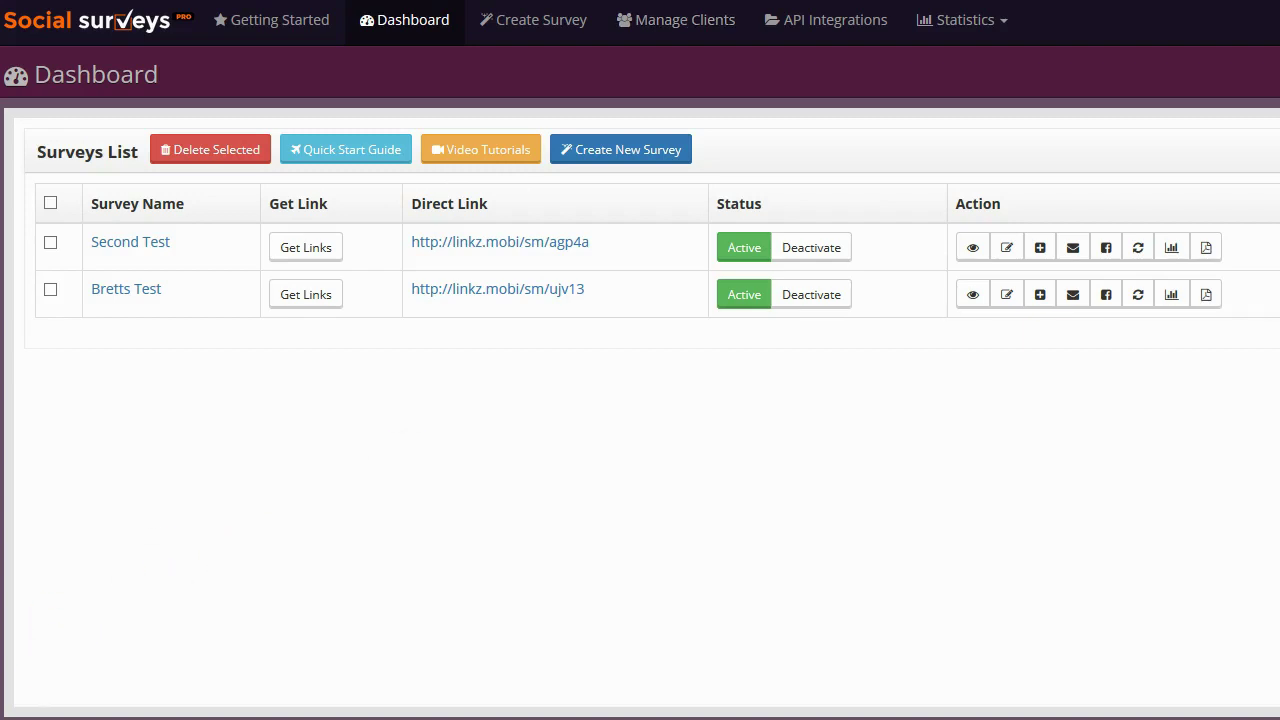